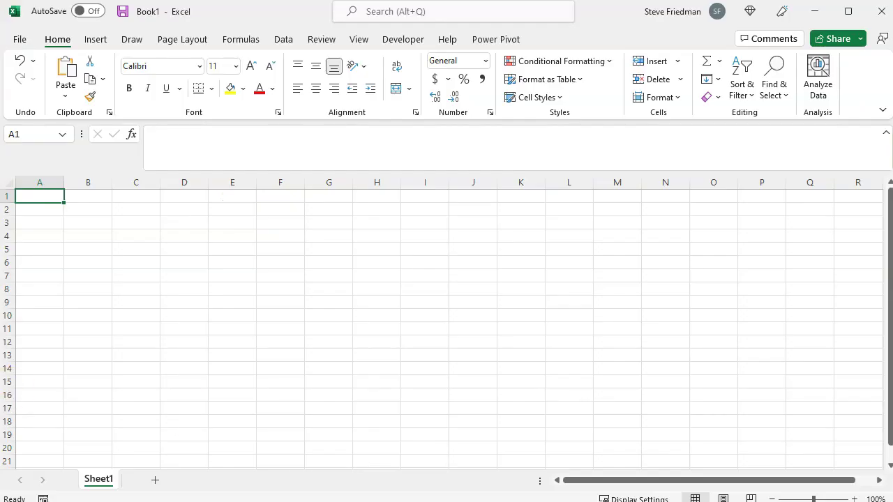
click(92, 227)
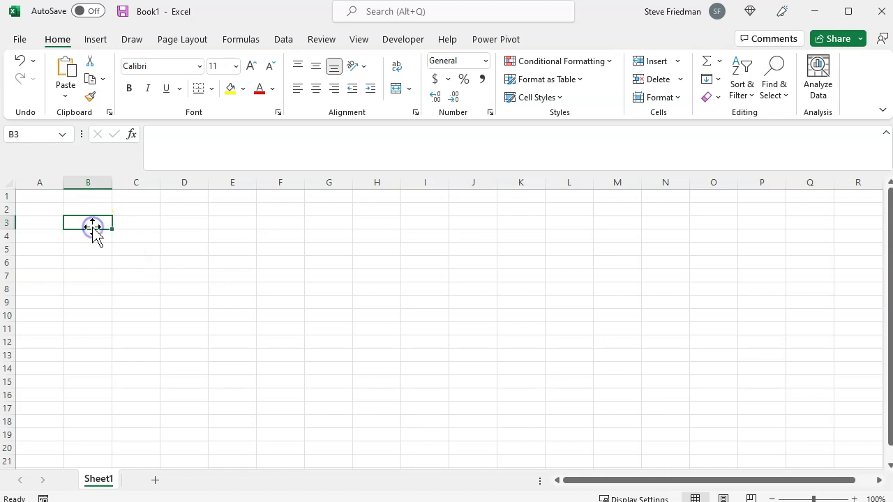
text(=textb)
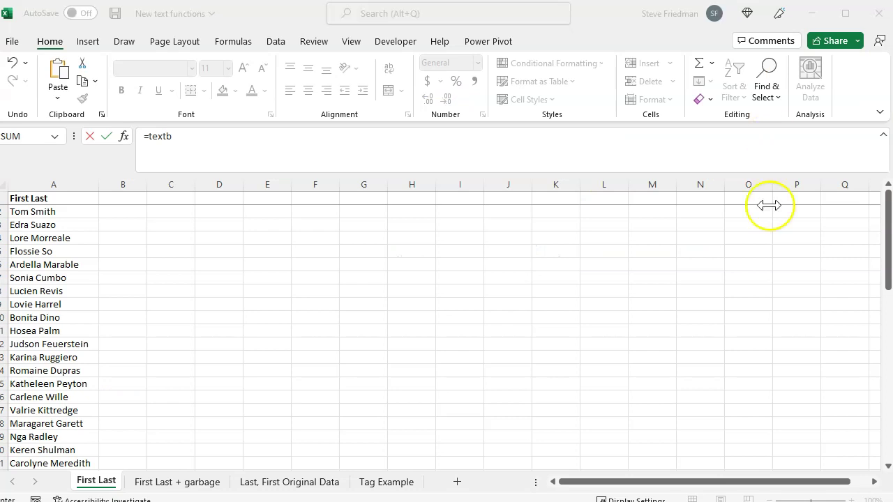
click(259, 246)
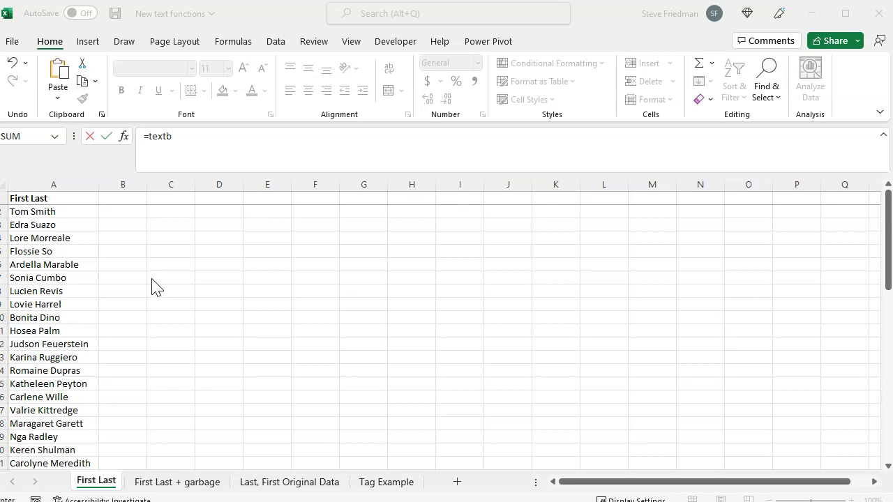
key(Escape)
- Enter =TEXTBEFORE(A1," ") in cell B1 of the First Last sheet to extract the text before the space
click(126, 196)
text(=textbefore)
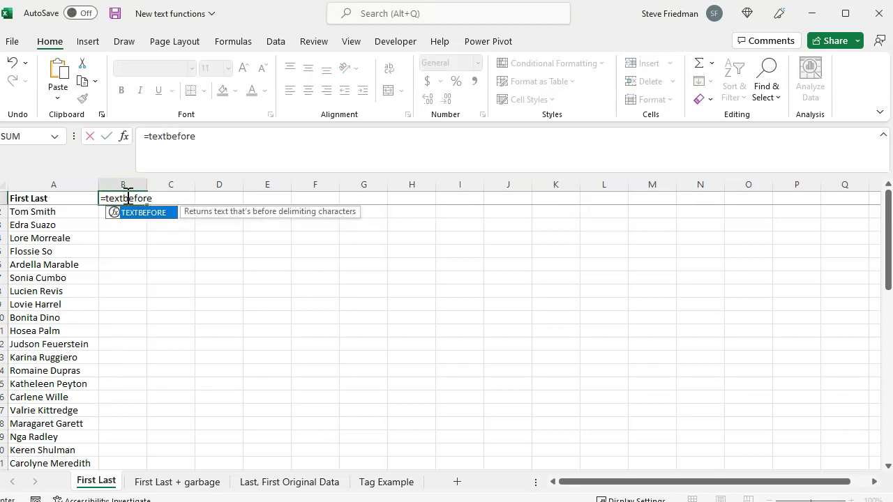
text(()
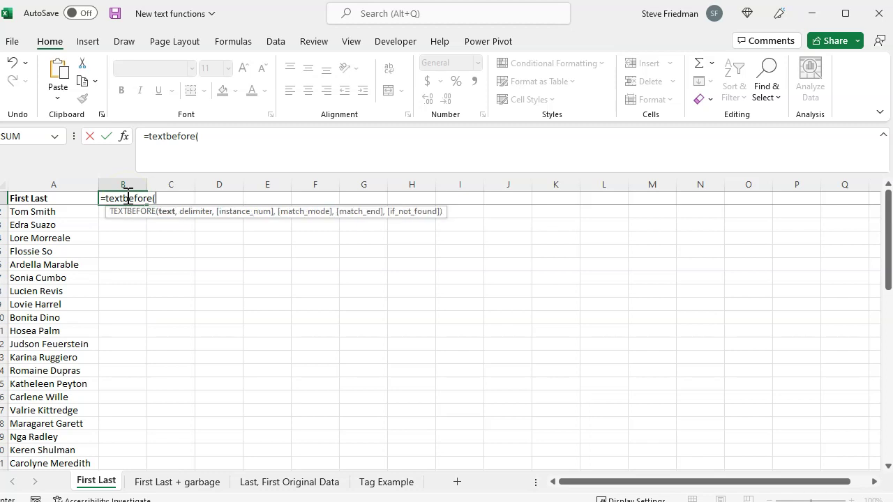
click(83, 197)
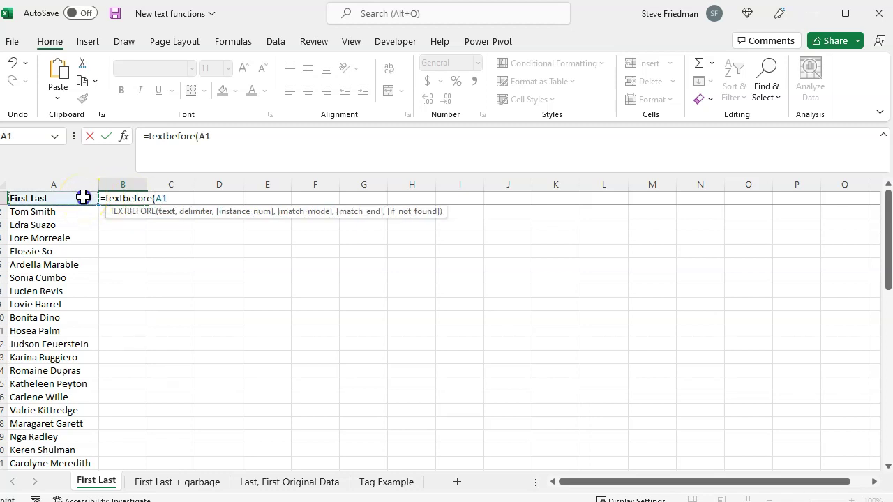
text(," "))
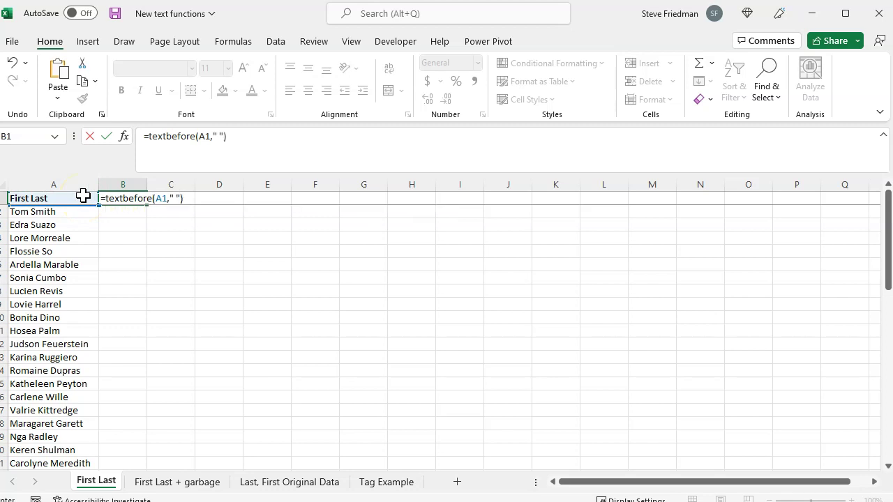
key(Return)
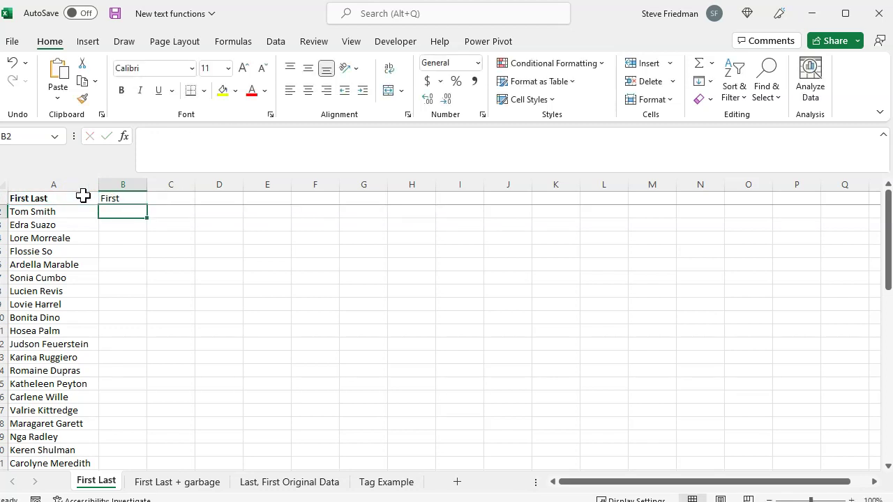
- Fill the TEXTBEFORE formula from B1 down column B alongside the whole list of names
click(123, 198)
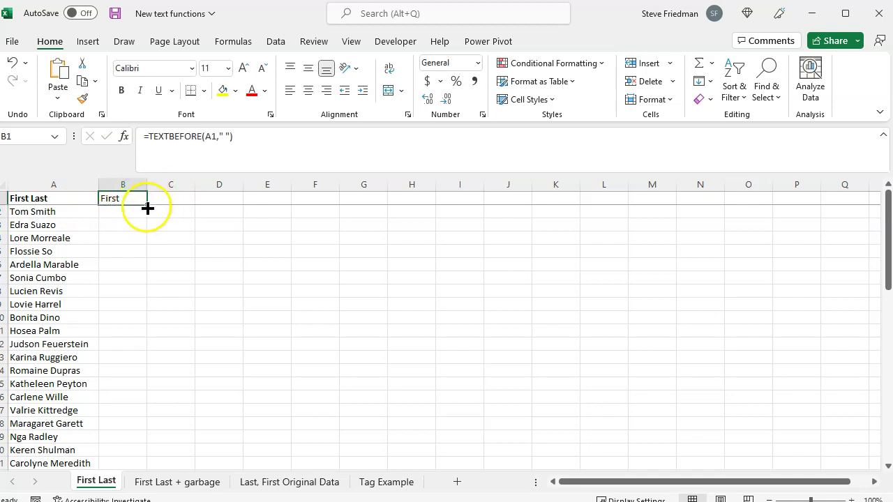
double_click(148, 207)
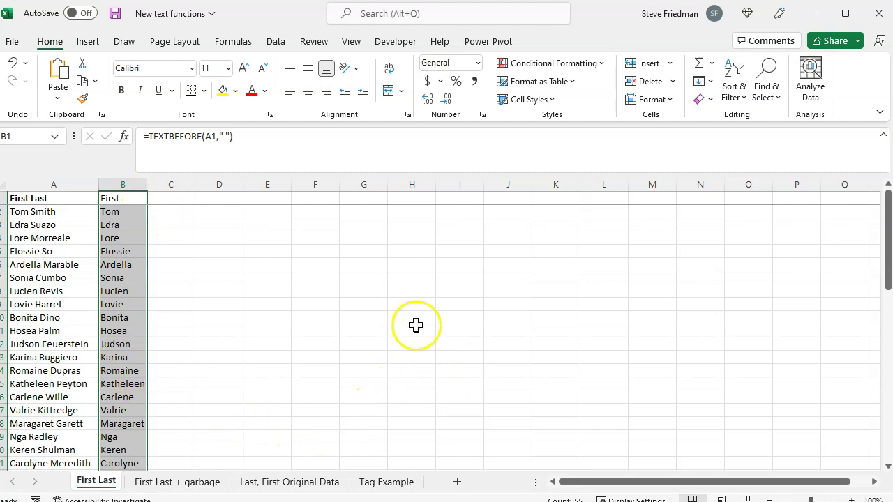
scroll(425, 316, down, 1)
scroll(436, 315, up, 1)
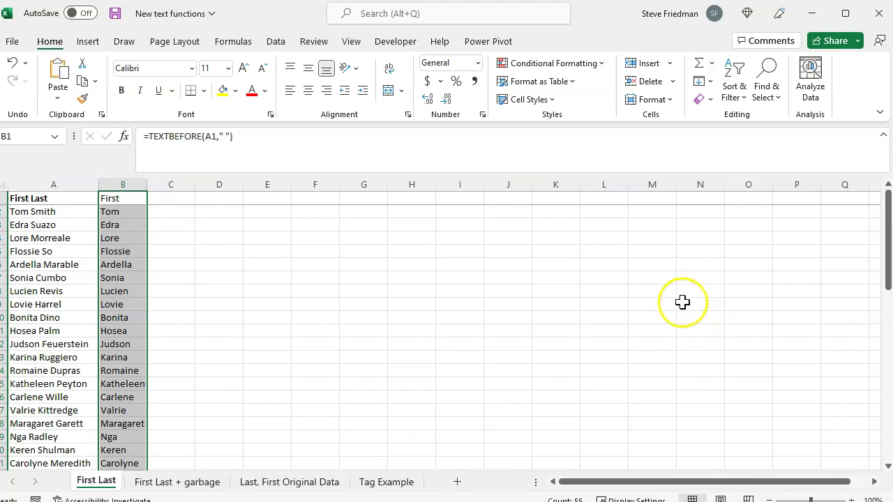
- On the Last, First Original Data sheet, enter =TEXTAFTER(A1,", ") in cell B1 to extract the text after the comma and space
click(282, 481)
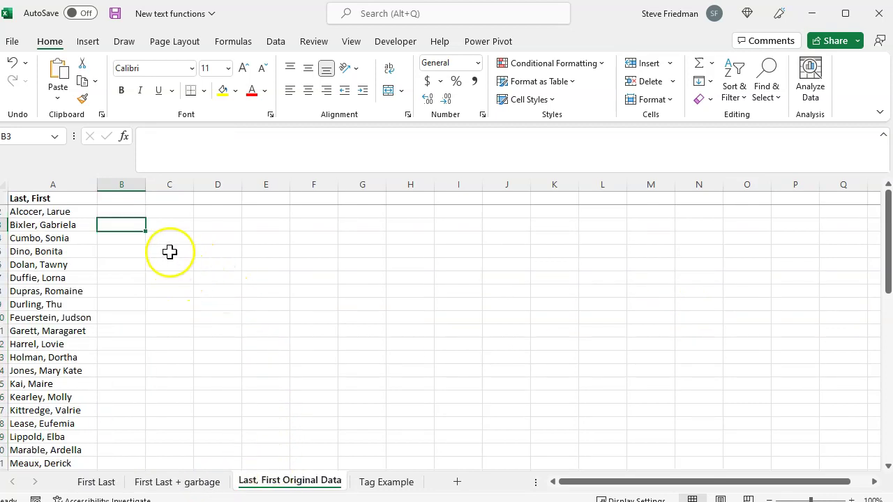
click(130, 200)
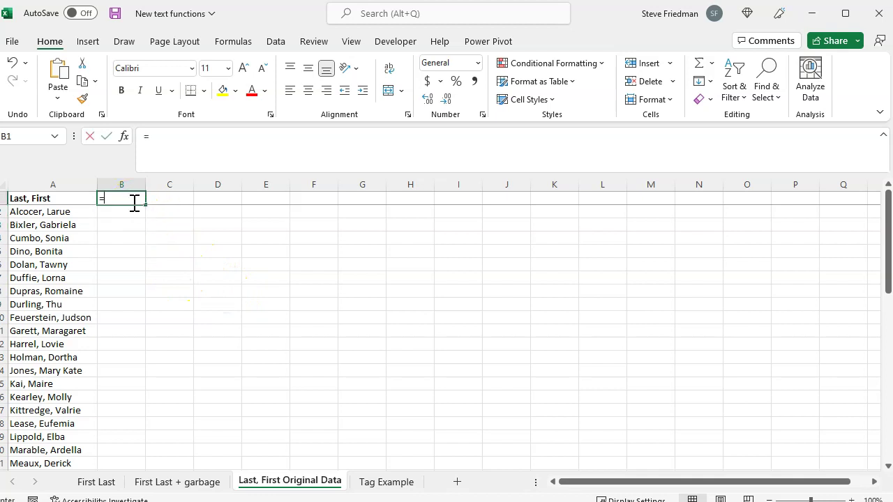
text(=textafter)
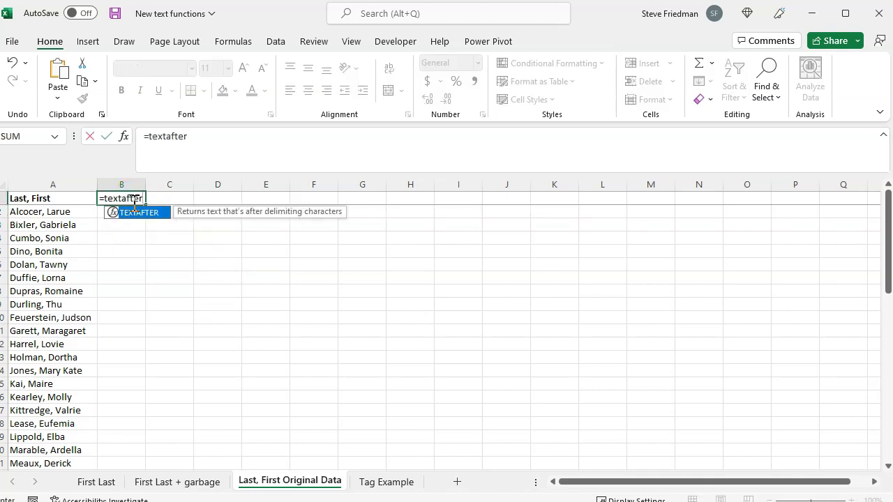
text(()
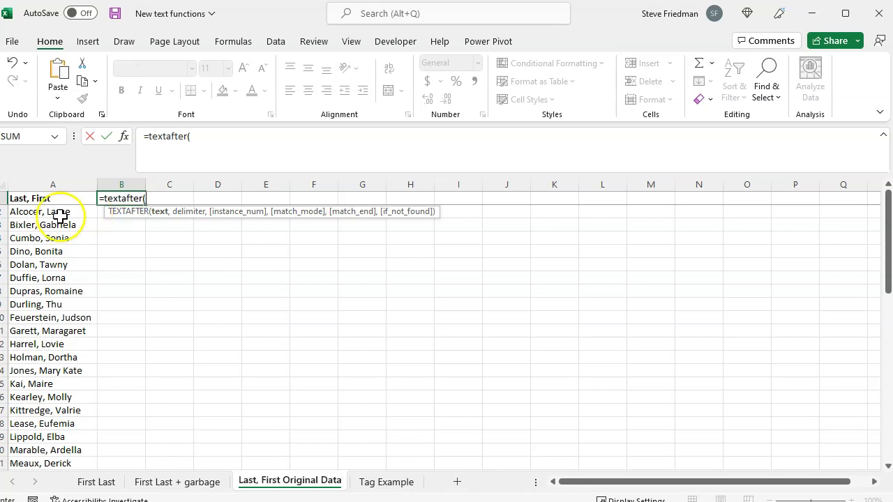
click(28, 200)
text(,)
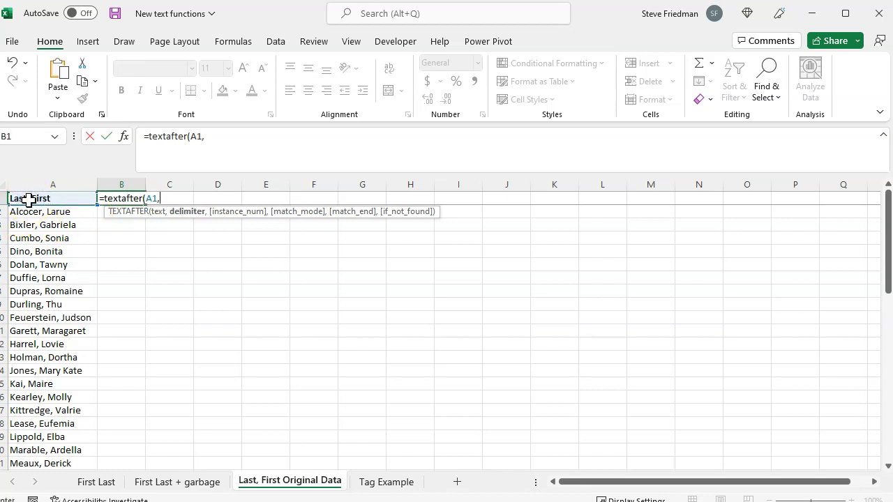
text(", "))
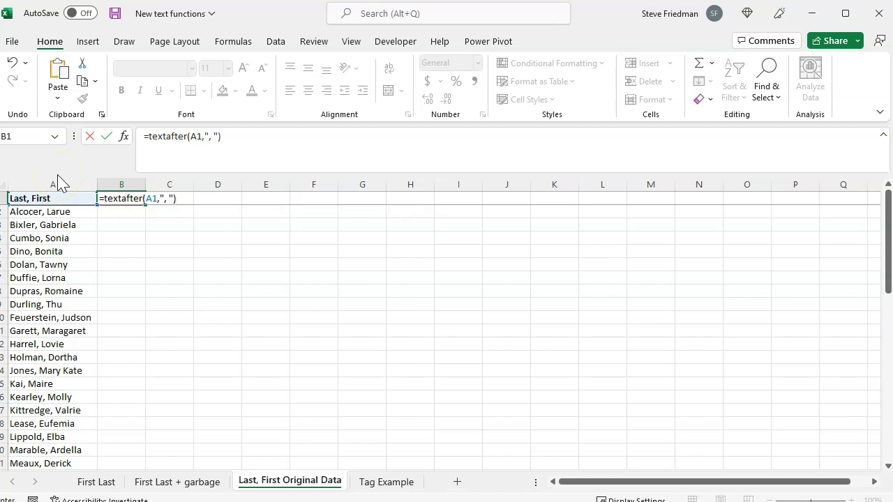
key(Return)
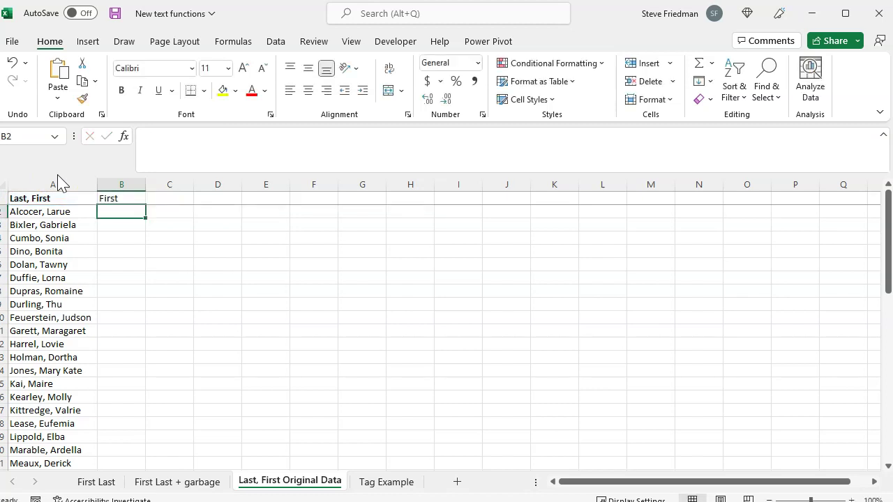
- Fill the TEXTAFTER formula from B1 down column B for every name in the list
click(130, 198)
double_click(141, 200)
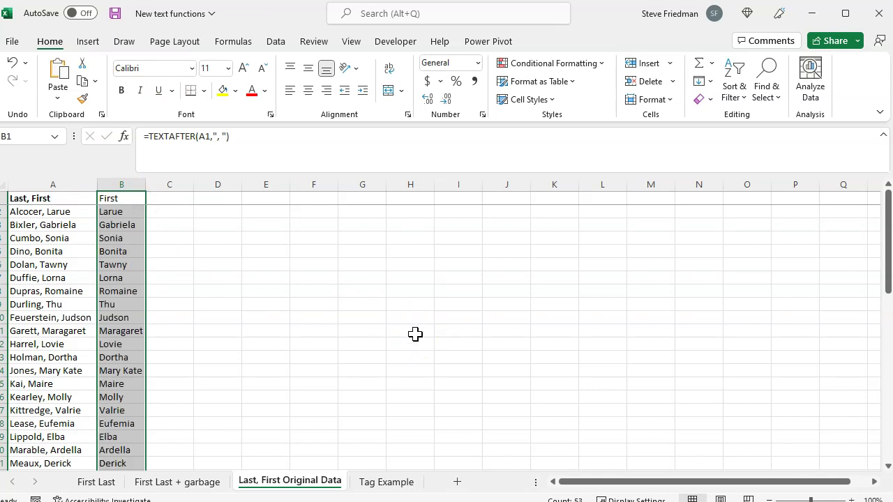
click(220, 136)
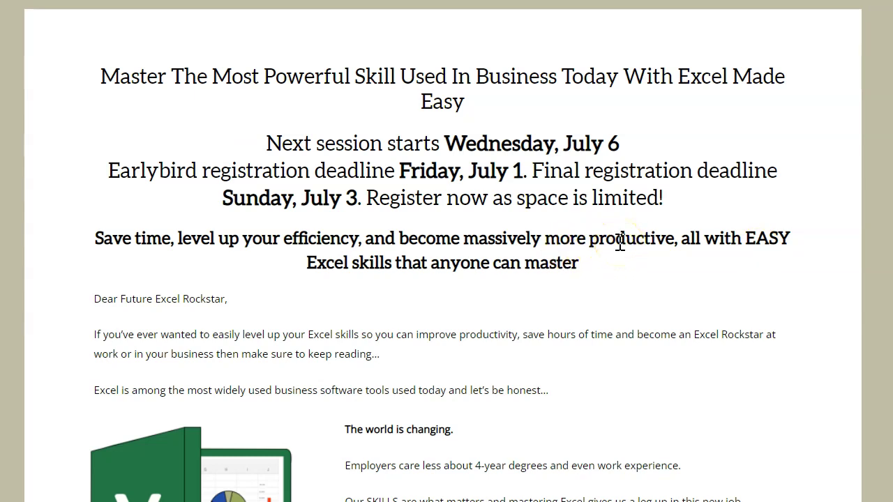
- Read through the Excel Made Easy course page, covering its introduction, testimonials and the instructor's background
scroll(620, 241, down, 1)
scroll(624, 248, down, 1)
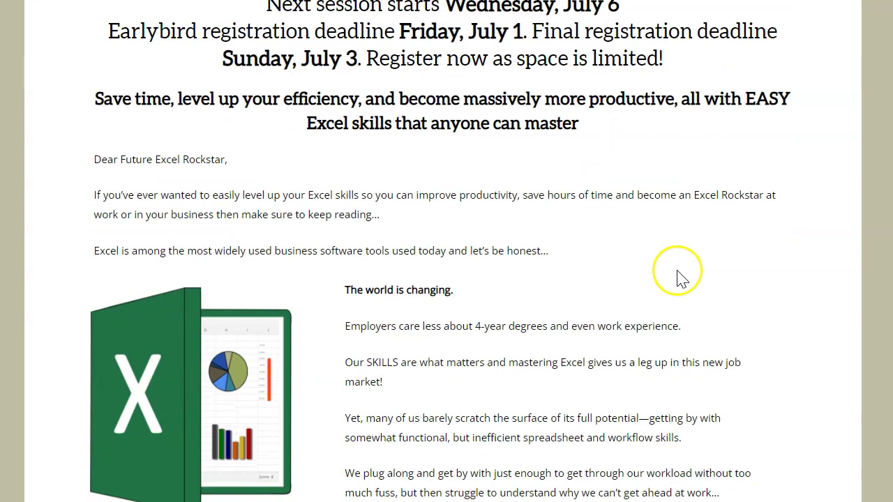
scroll(883, 305, down, 1)
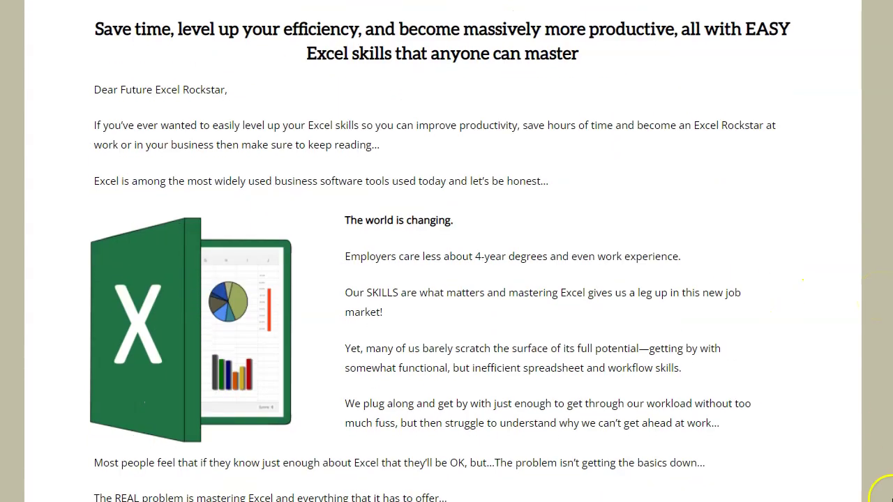
scroll(443, 251, down, 1)
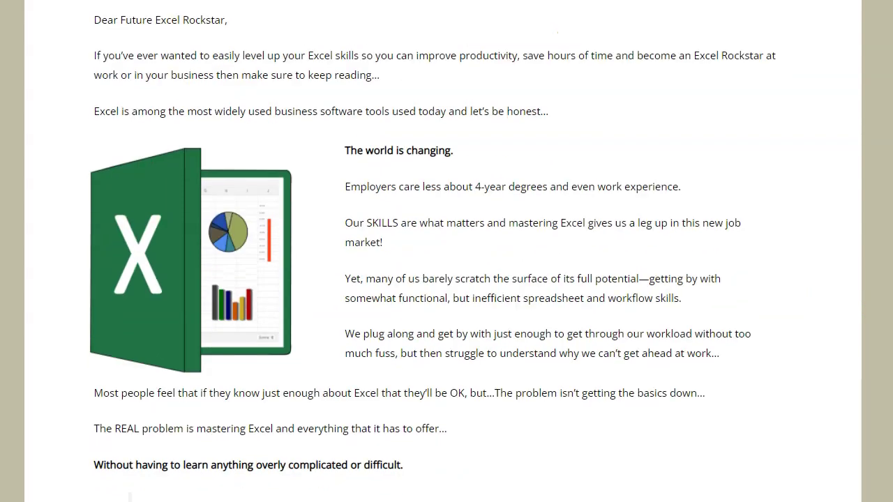
scroll(442, 252, down, 1)
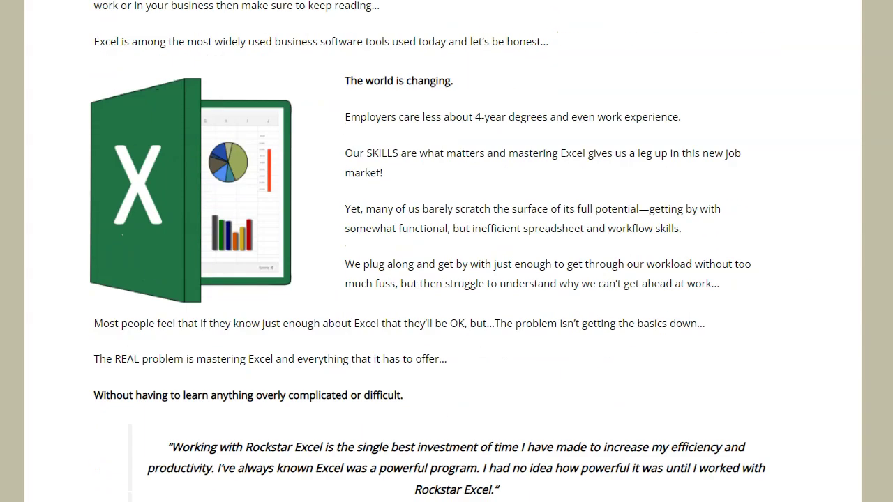
scroll(443, 251, down, 1)
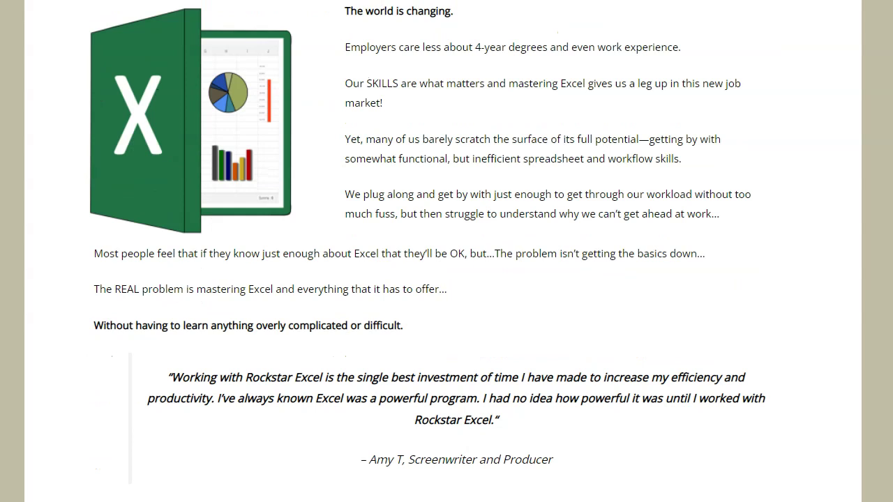
scroll(443, 251, down, 1)
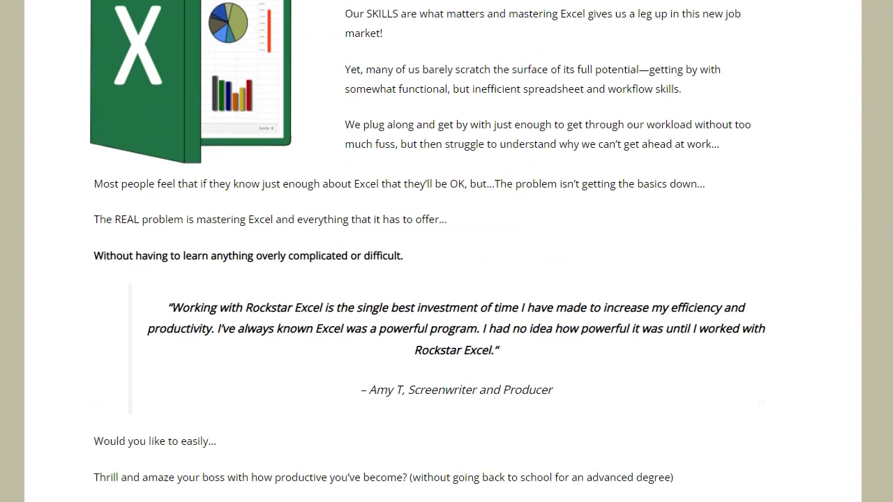
scroll(353, 488, down, 1)
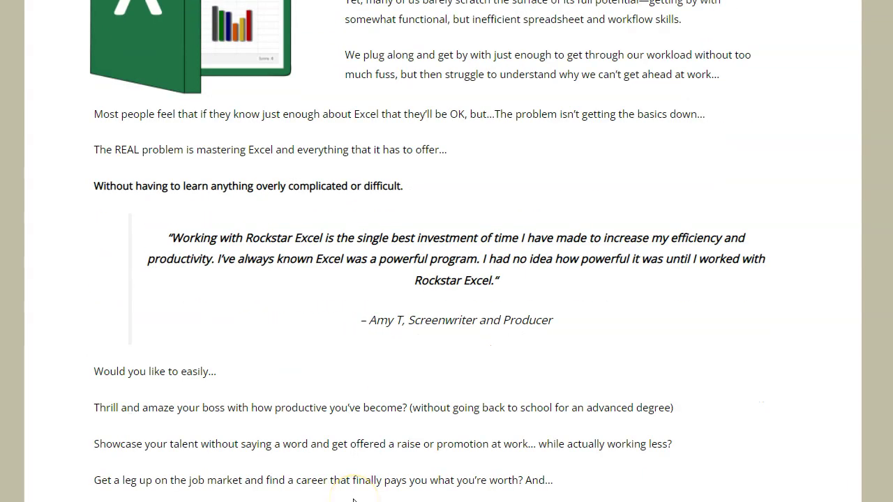
scroll(353, 488, down, 1)
scroll(353, 488, down, 1)
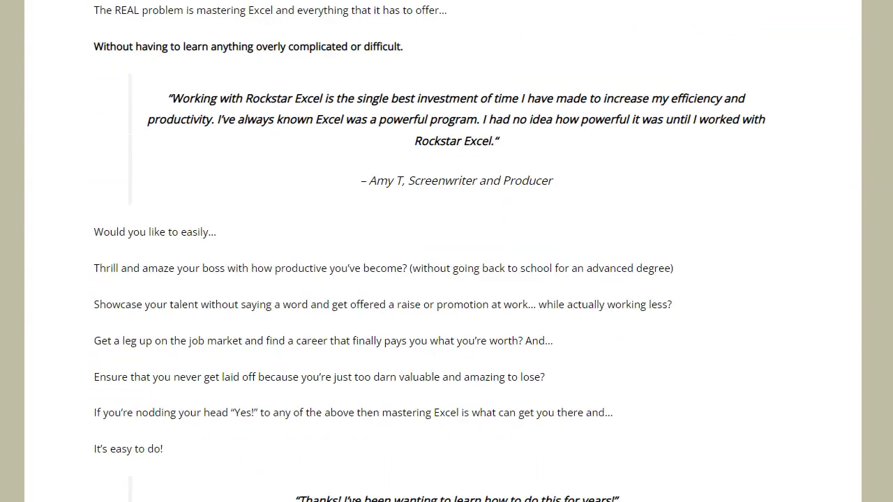
scroll(353, 488, down, 1)
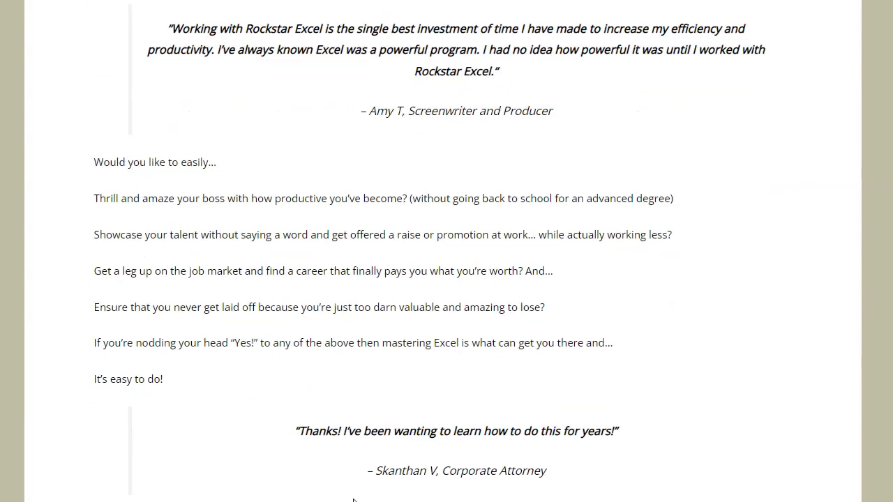
scroll(353, 500, down, 1)
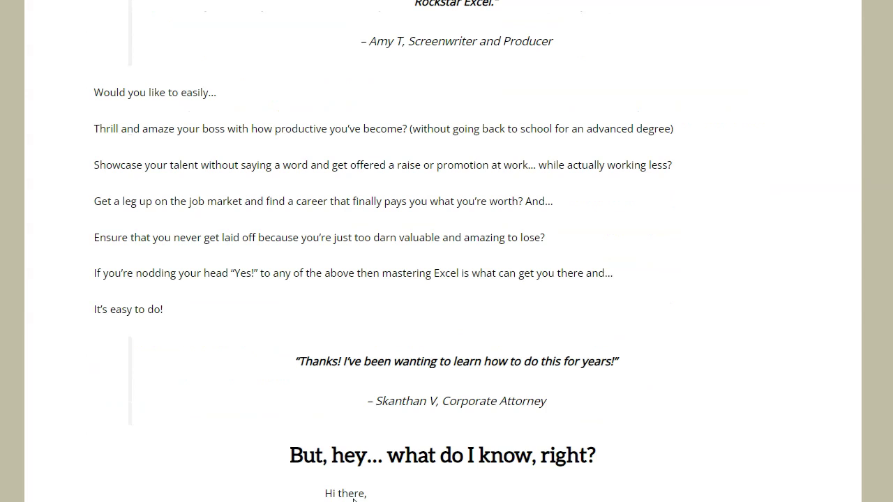
scroll(352, 500, down, 1)
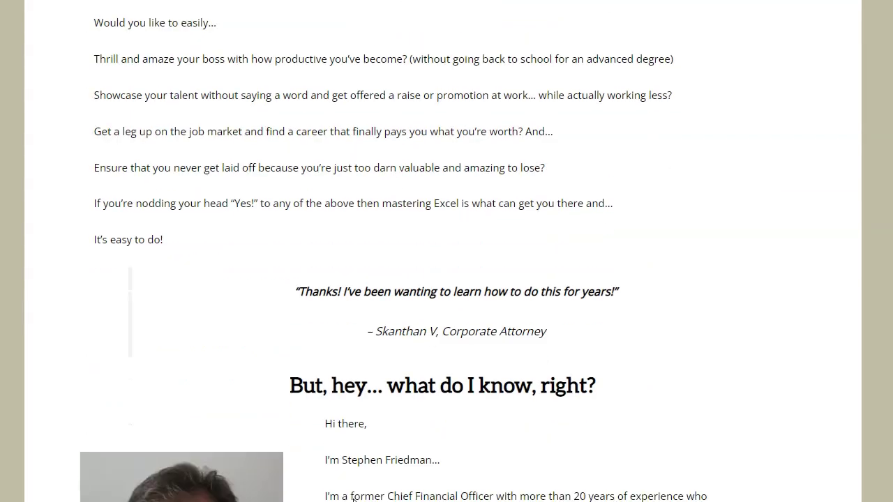
scroll(353, 500, down, 1)
scroll(354, 500, down, 1)
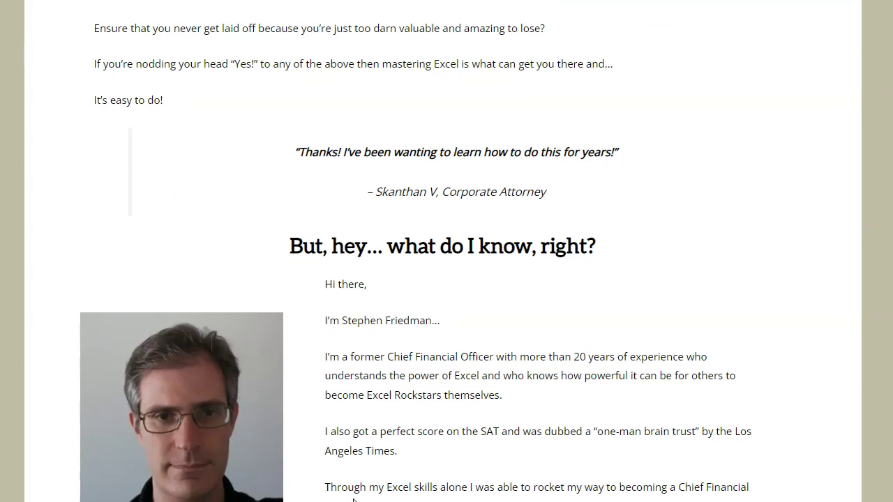
scroll(354, 500, down, 1)
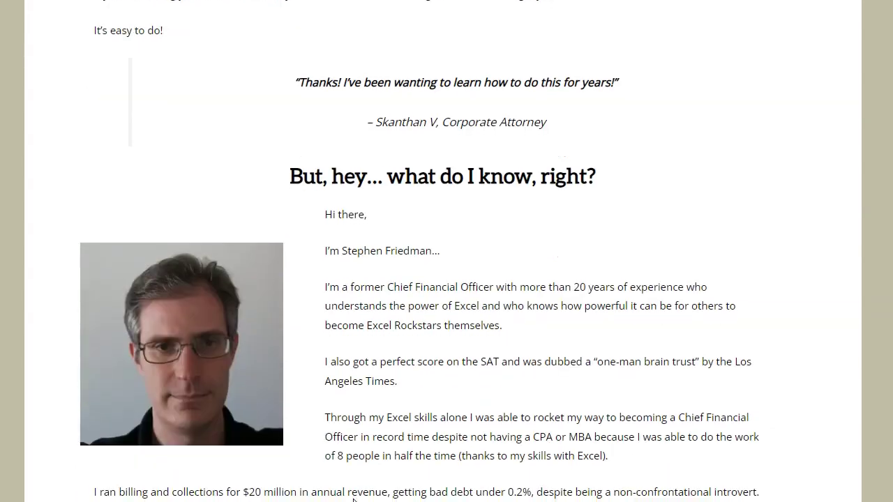
scroll(353, 499, down, 2)
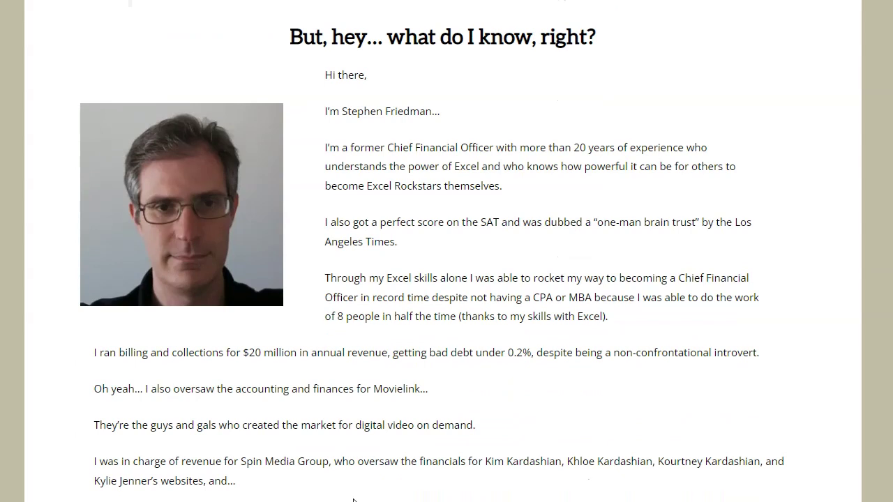
scroll(354, 500, down, 1)
scroll(353, 499, down, 2)
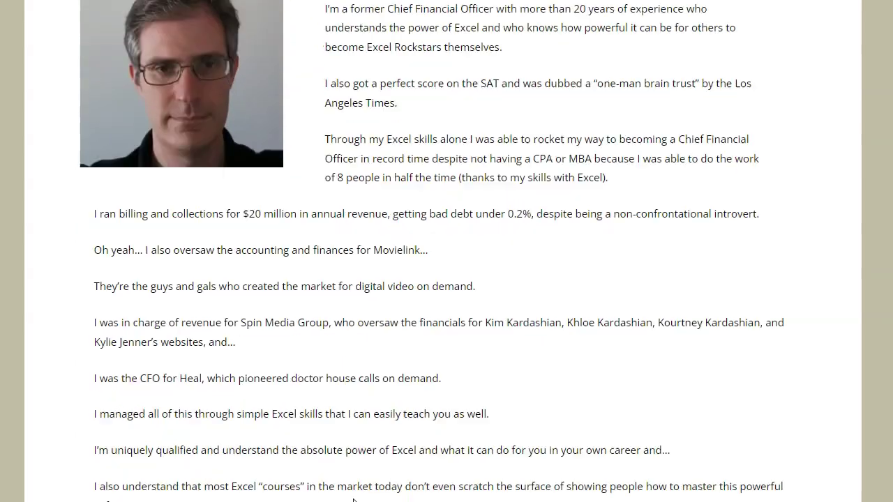
- Read the rest of the Excel Made Easy course page through the program description, session schedule, price and guarantee
scroll(354, 500, down, 2)
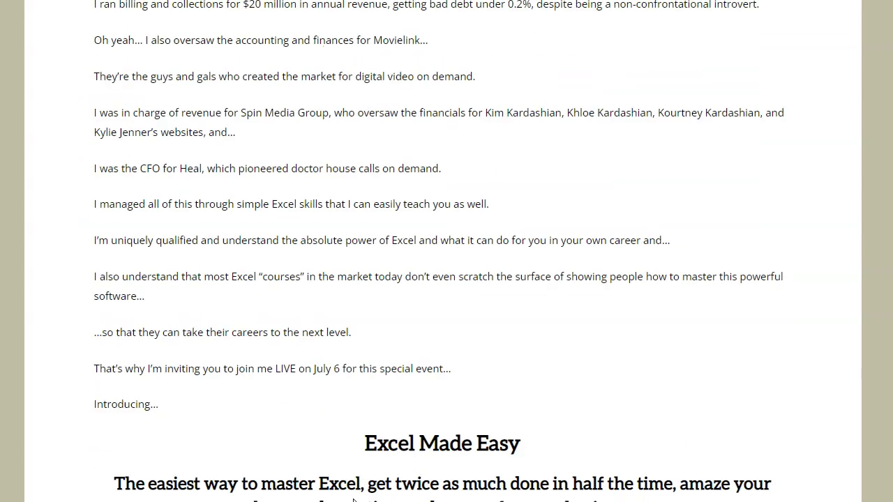
scroll(354, 499, down, 1)
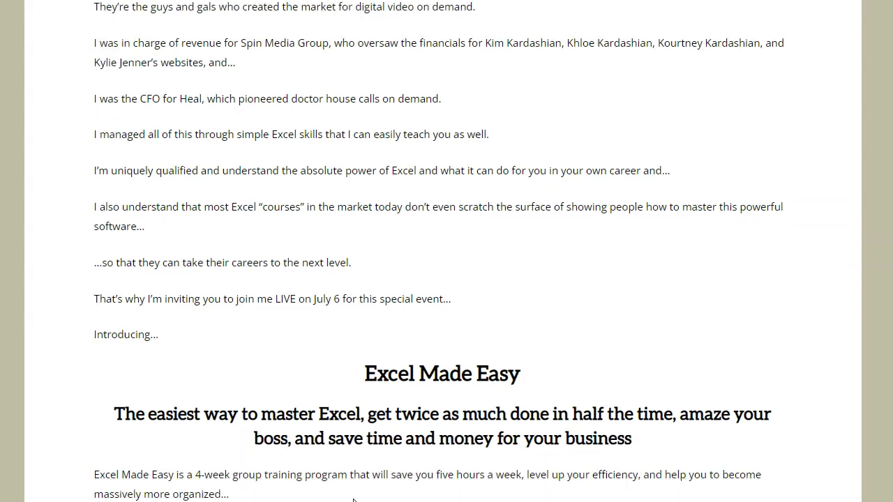
scroll(353, 499, down, 1)
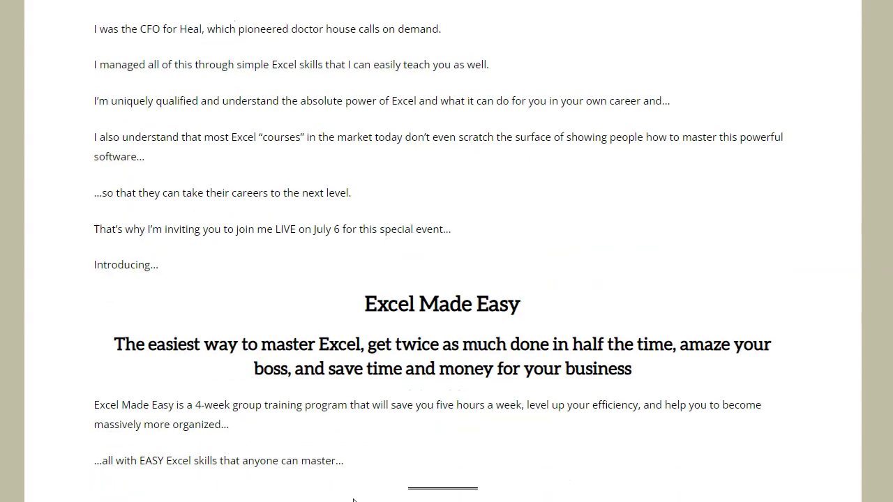
scroll(354, 499, down, 2)
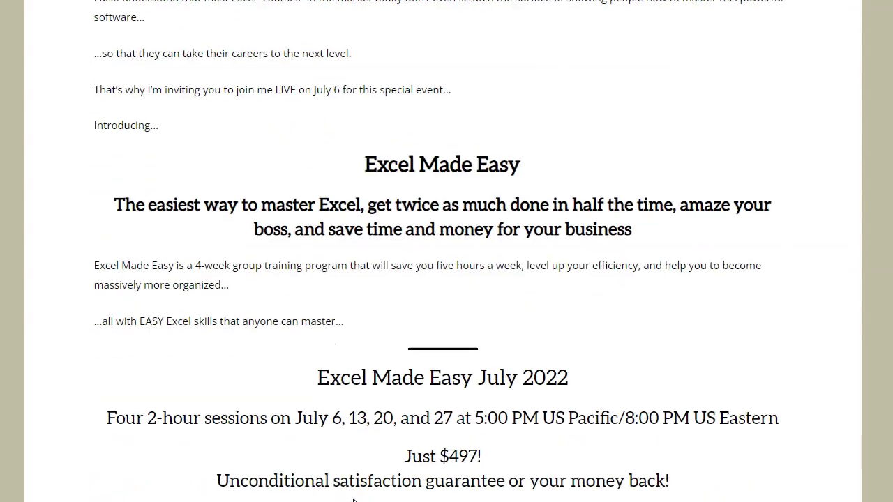
scroll(353, 500, down, 1)
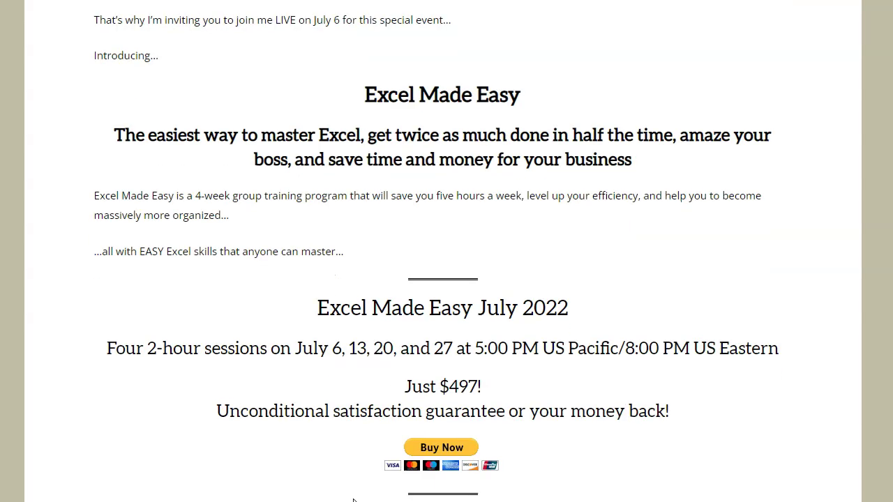
scroll(354, 499, down, 3)
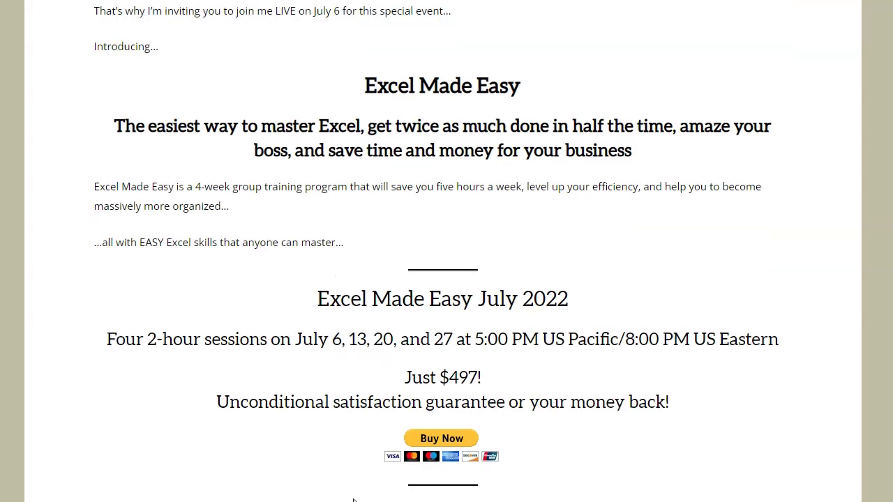
scroll(354, 499, down, 3)
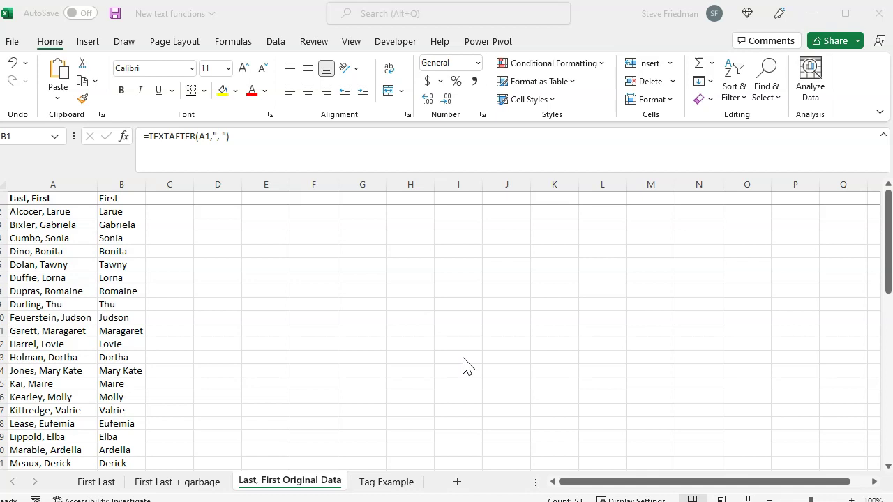
- On the Last, First Original Data sheet, enter =TEXTSPLIT(A1,", ") in cell C1 to separate last and first names into columns
click(173, 198)
text(=)
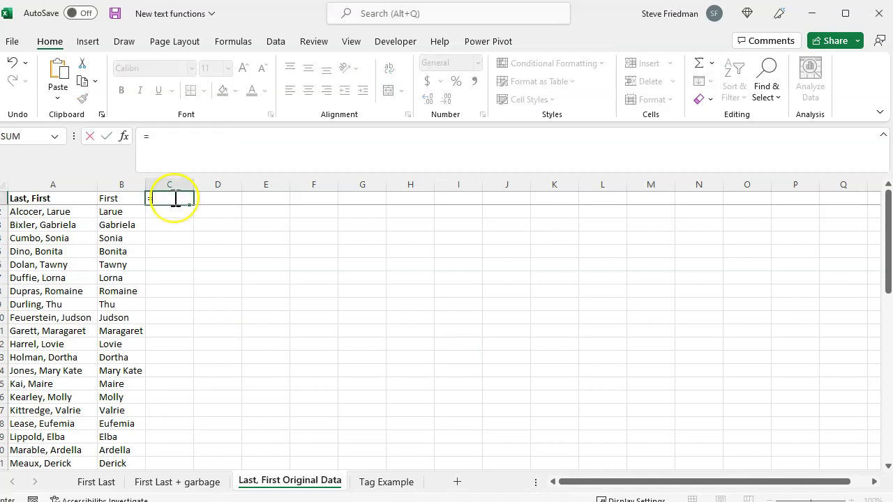
text(textsplit()
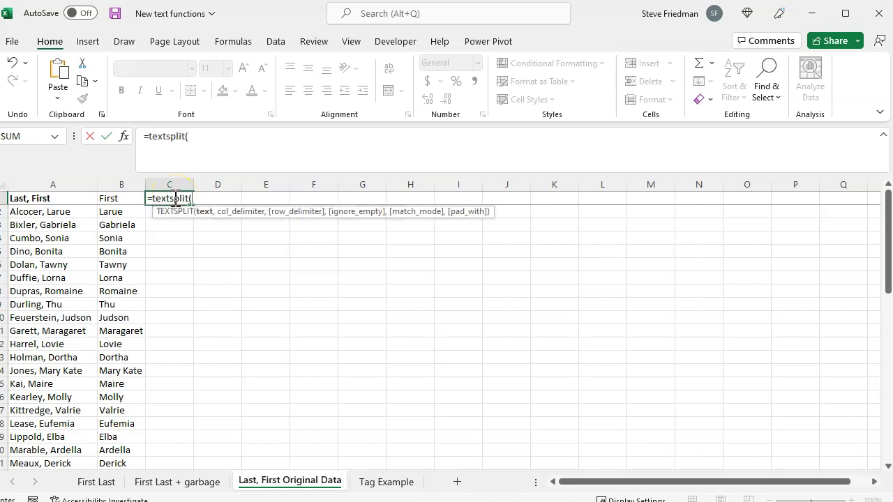
click(56, 199)
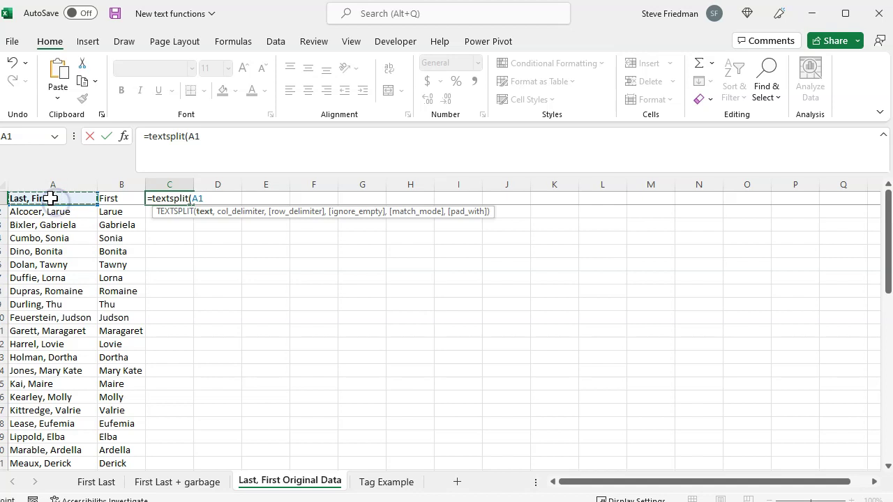
text(,", ")
click(249, 139)
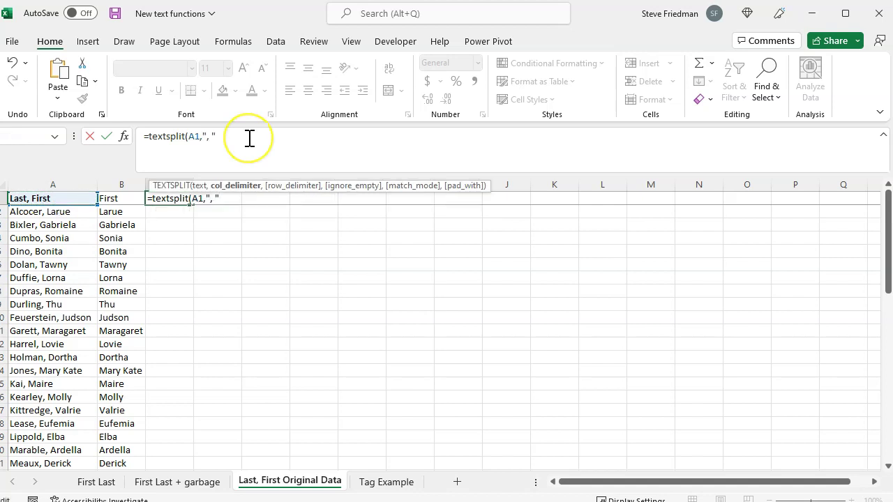
text())
key(Return)
- Fill the TEXTSPLIT formula from C1 down column C to the last name in the list
key(Up)
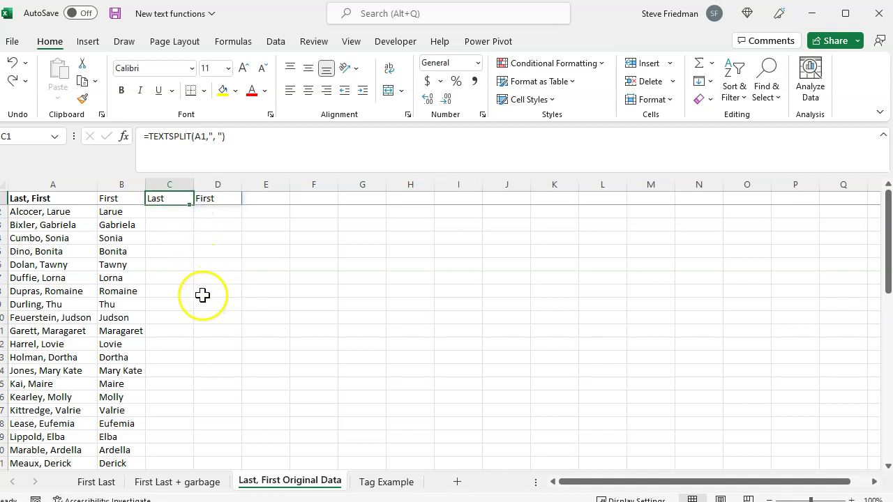
scroll(213, 319, down, 15)
scroll(215, 323, down, 5)
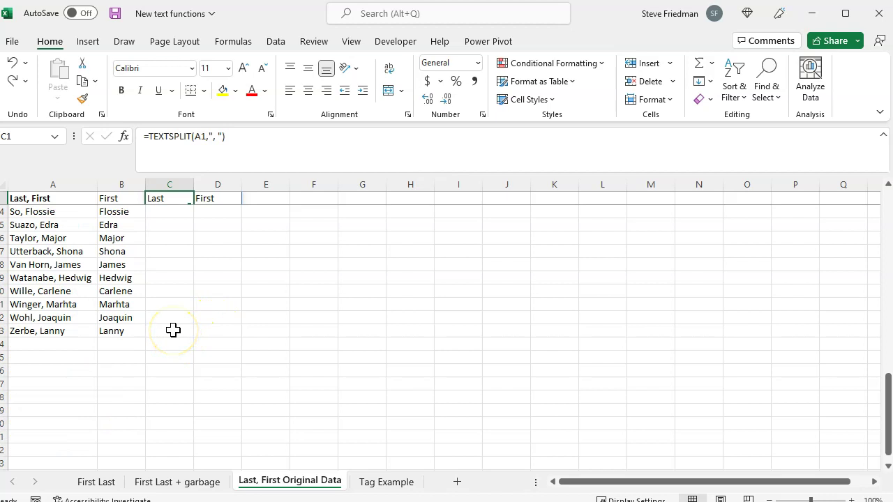
shift+click(173, 331)
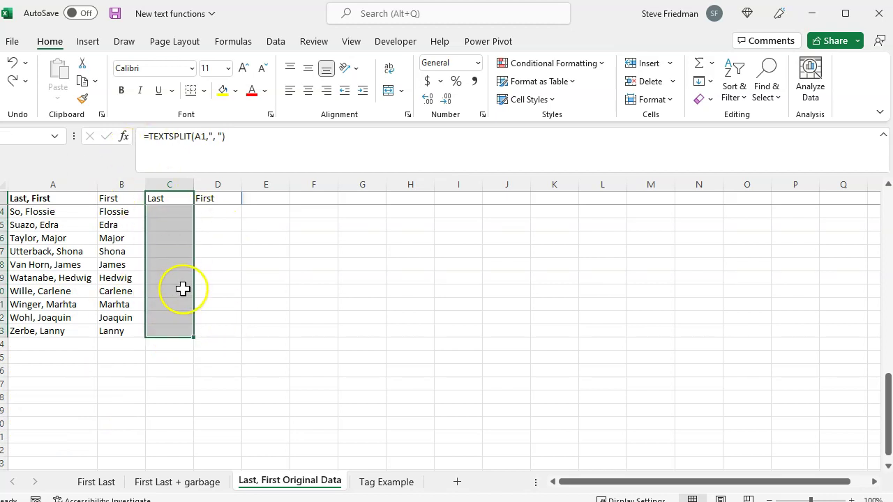
key(ctrl+Return)
scroll(471, 322, up, 10)
scroll(471, 322, up, 3)
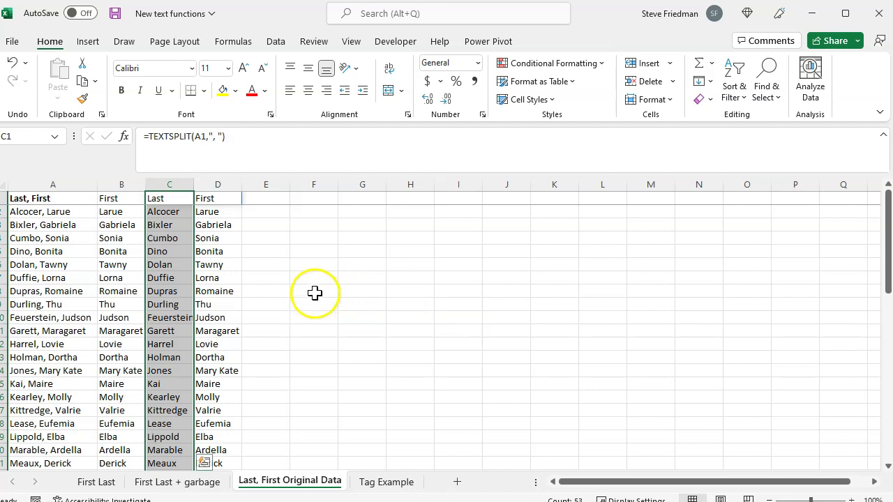
click(283, 277)
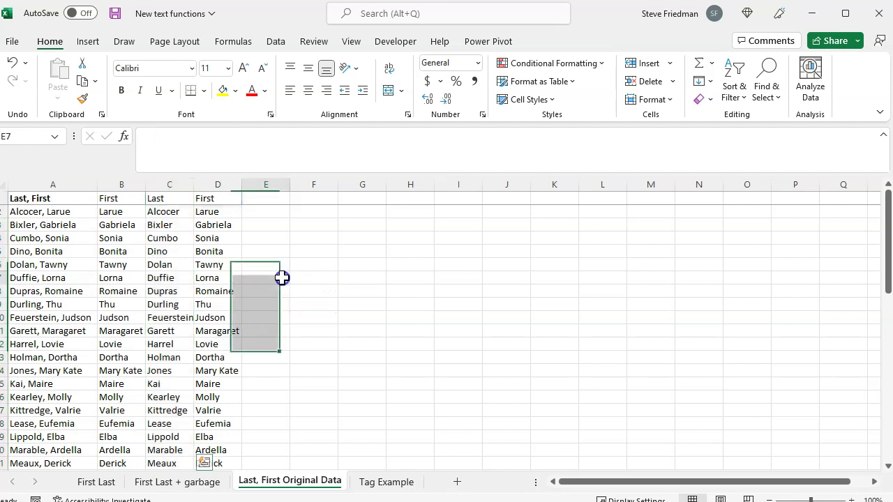
- On the Tag Example sheet, enter =TEXTSPLIT(E2,", ") in cell F2 to split the movie's tags into separate columns
click(394, 483)
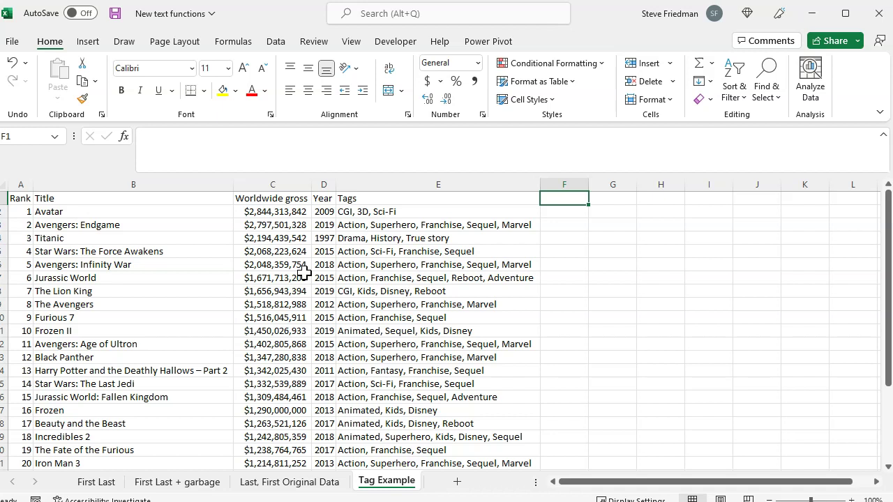
click(583, 215)
text(=textsplit()
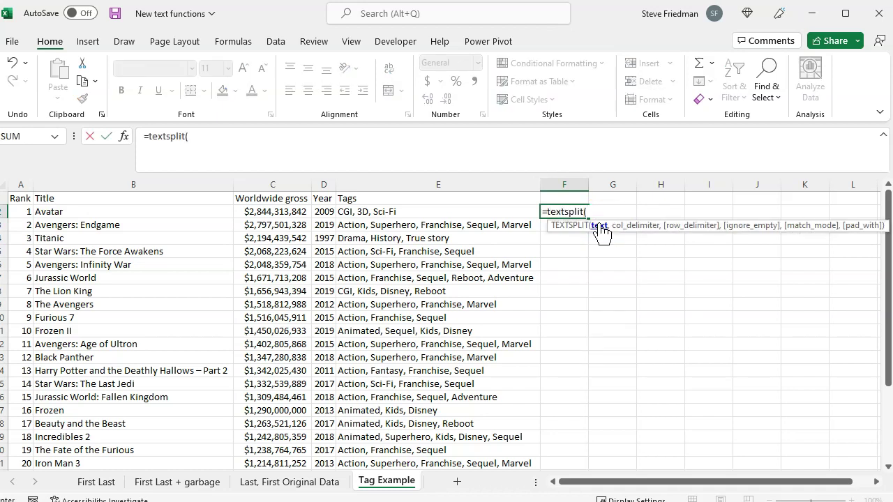
click(447, 210)
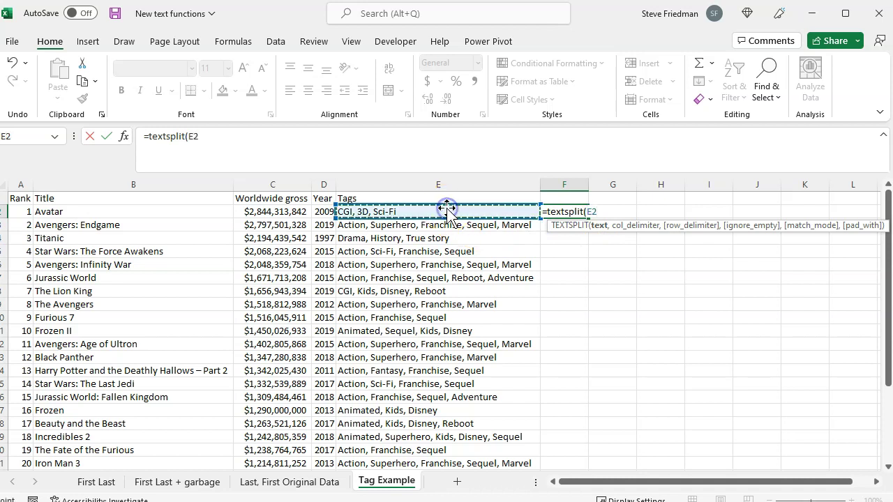
text(,")
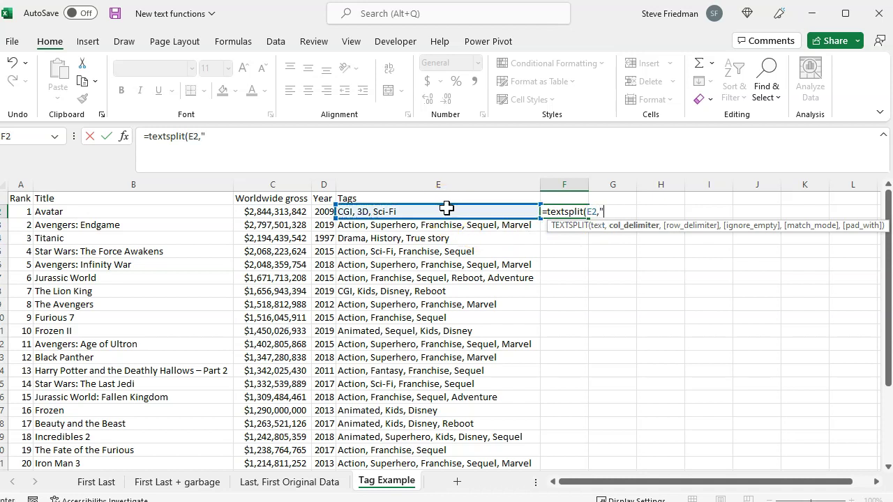
text(, "))
key(Return)
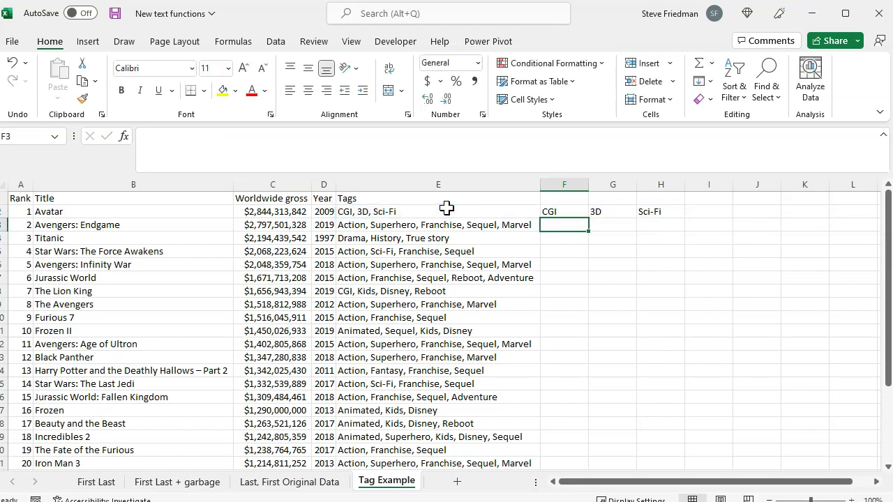
- Fill the TEXTSPLIT formula from F2 down column F through the last movie, Iron Man 3
key(Up)
scroll(596, 350, down, 4)
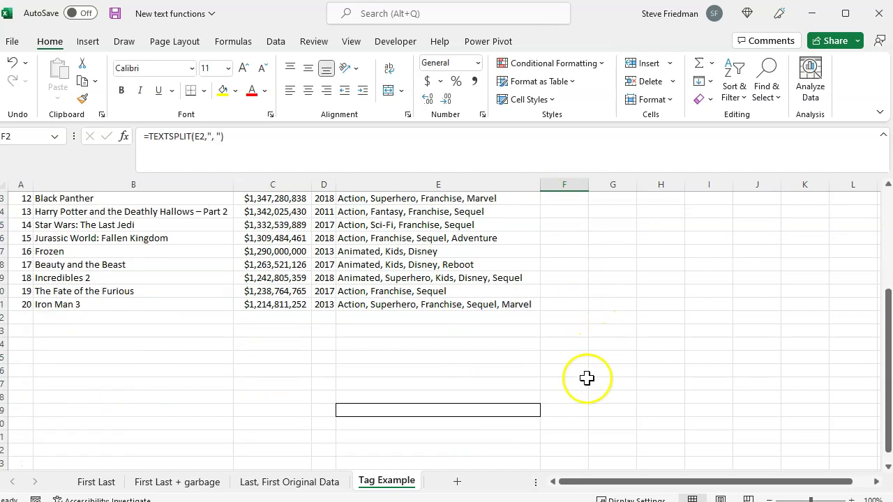
shift+click(573, 305)
key(ctrl+d)
scroll(628, 300, up, 4)
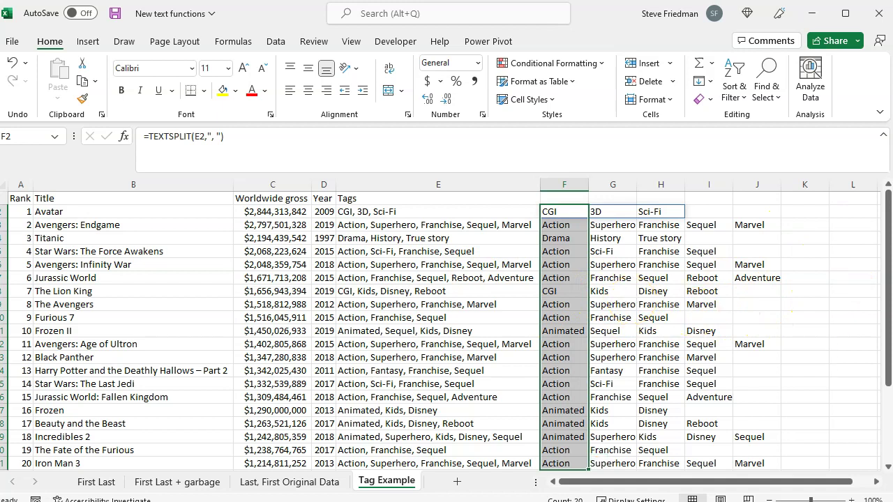
- On the First Last sheet, delete column B containing the TEXTBEFORE formulas
click(94, 481)
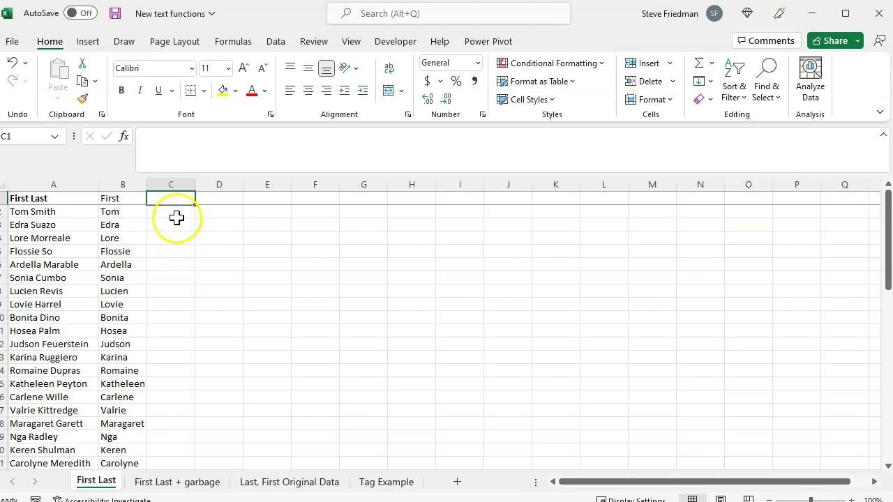
click(112, 184)
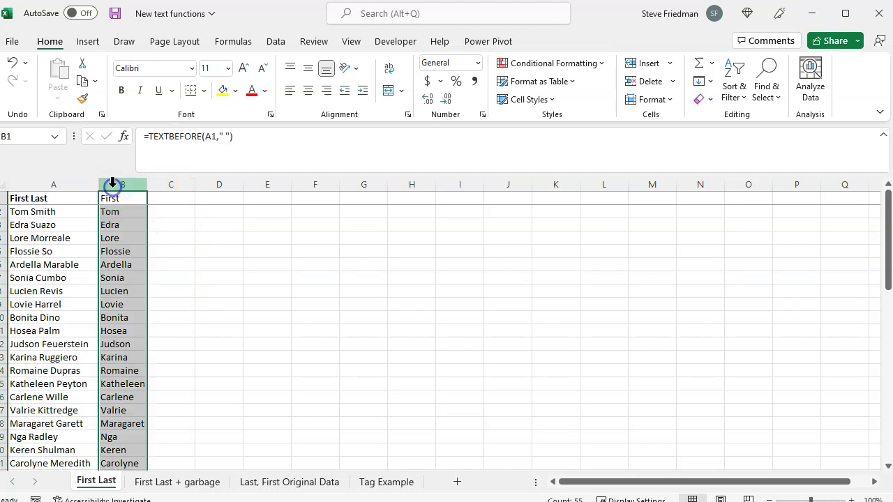
click(649, 81)
- Enter =TEXTSPLIT(A1," ") in cell B1 to split the full name at each space
click(125, 200)
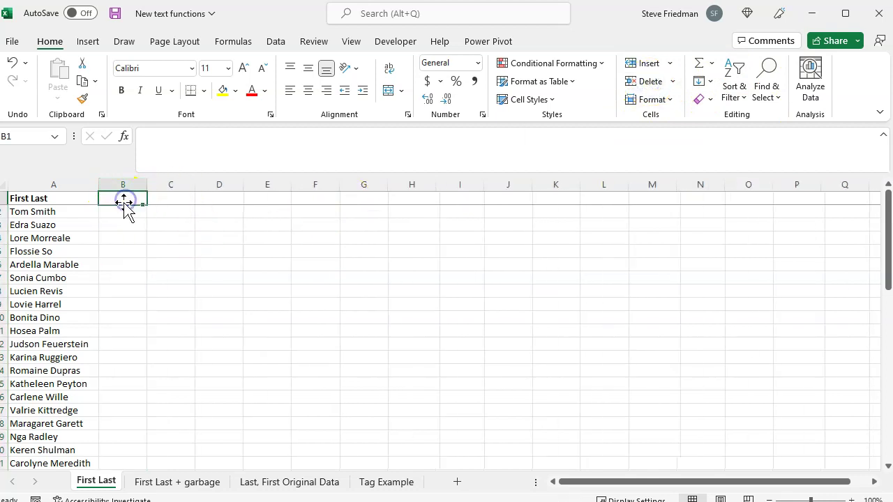
text(=tex)
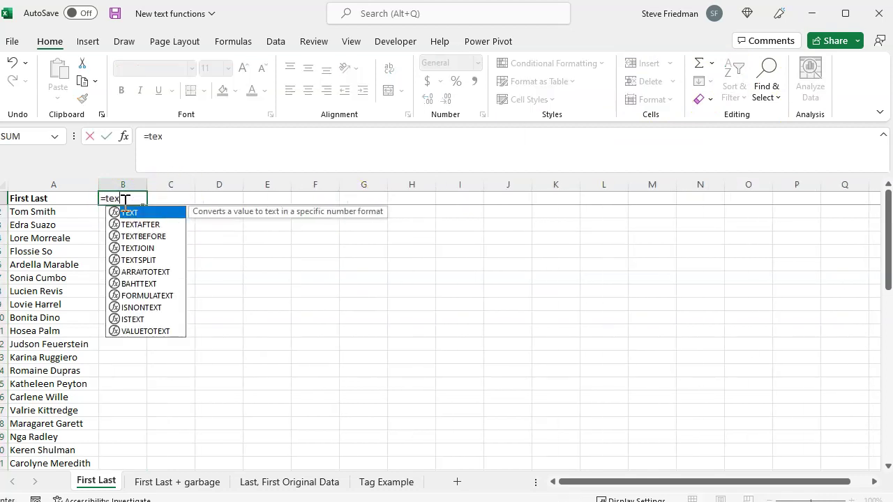
text(tsplit()
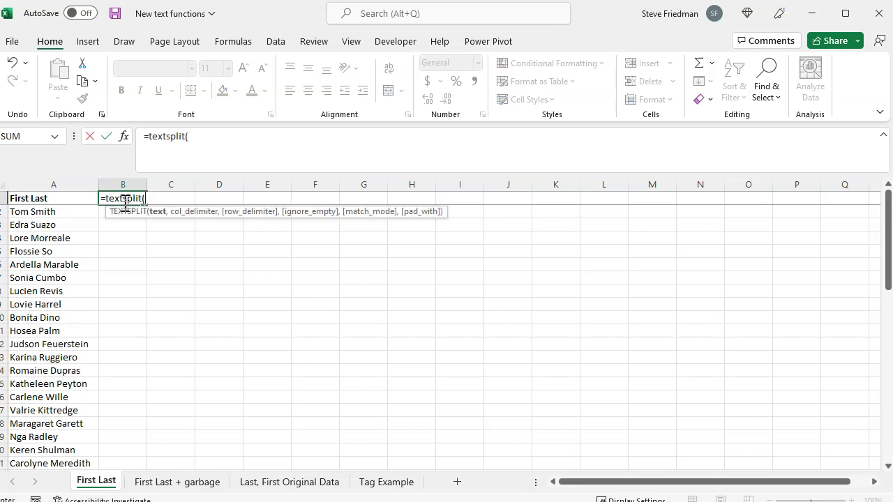
click(58, 198)
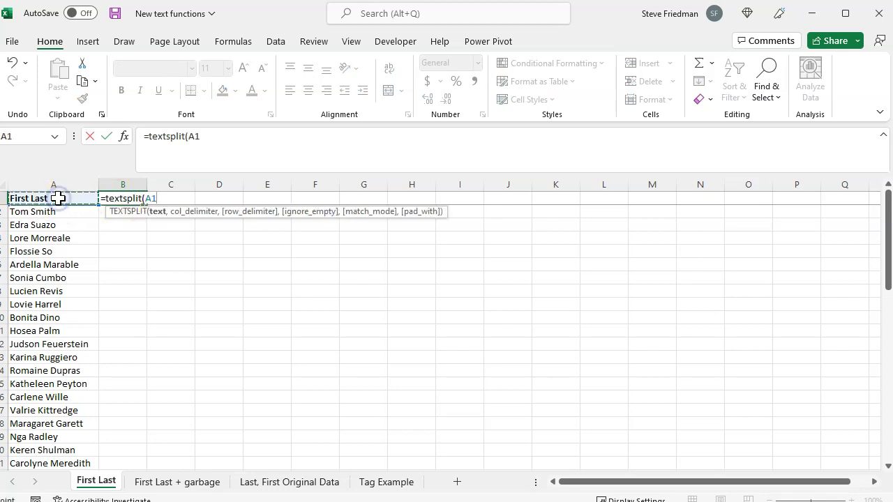
text(,)
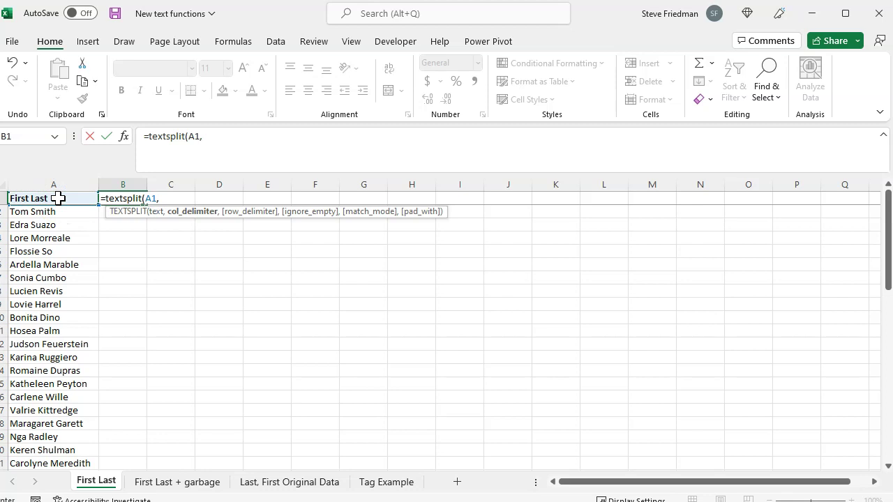
text(" "))
key(Return)
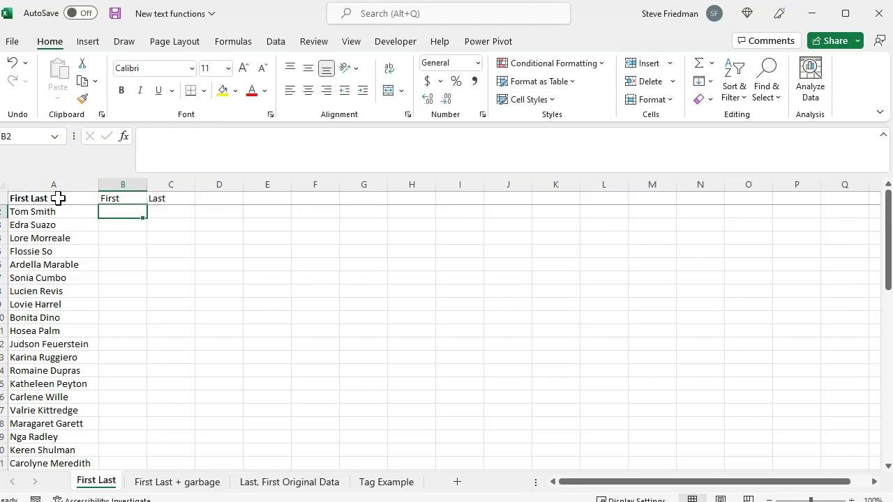
- Fill the TEXTSPLIT formula from B1 down column B to the last name in the First Last list
key(Up)
scroll(137, 383, down, 8)
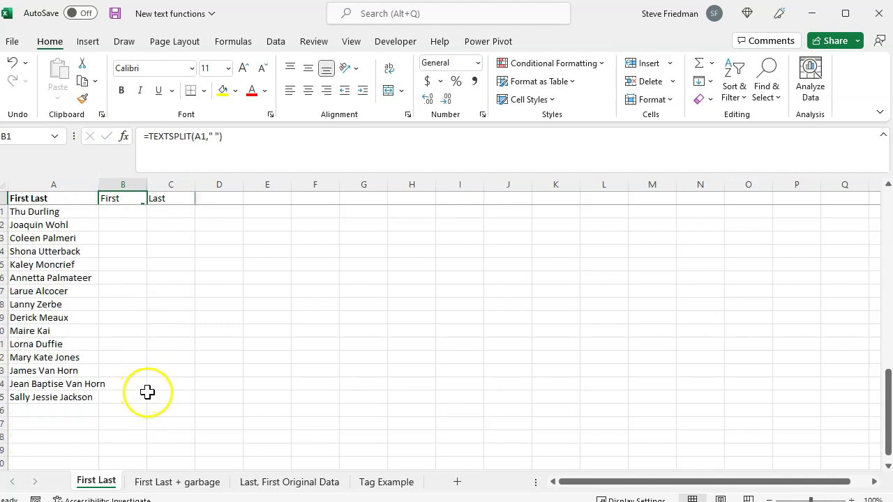
drag(147, 392, 125, 393)
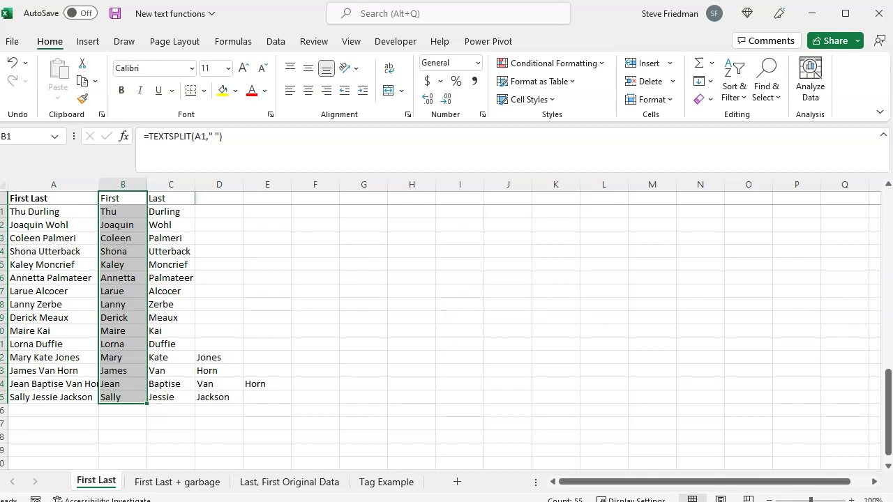
- On the First Last + garbage sheet, enter =TEXTBEFORE(A2," BRZP") in B2 and fill it down column B to the last row
click(183, 482)
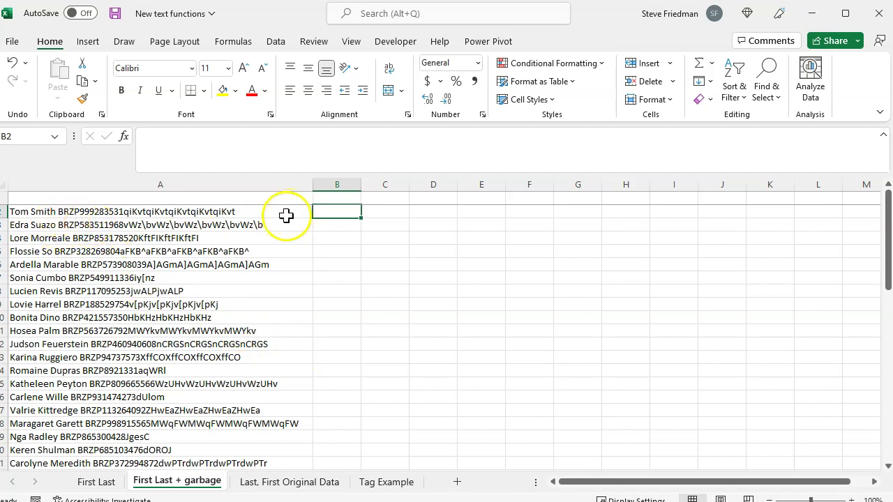
text(=te)
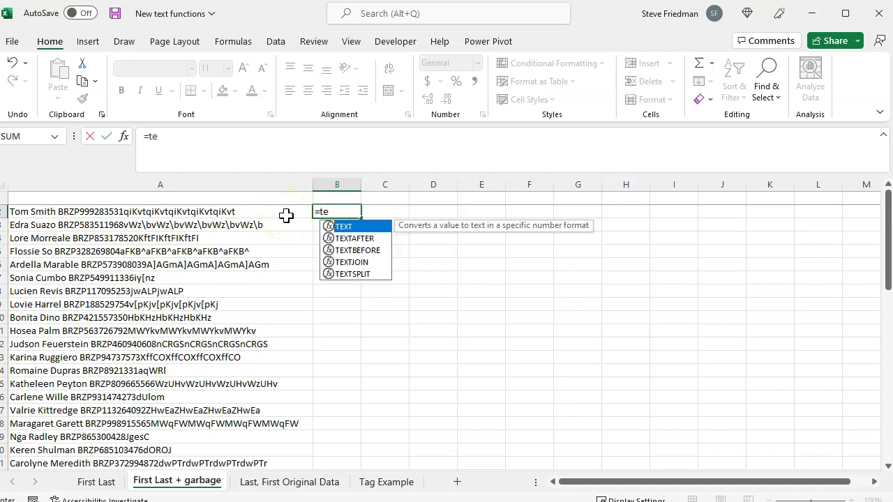
text(xtbefore()
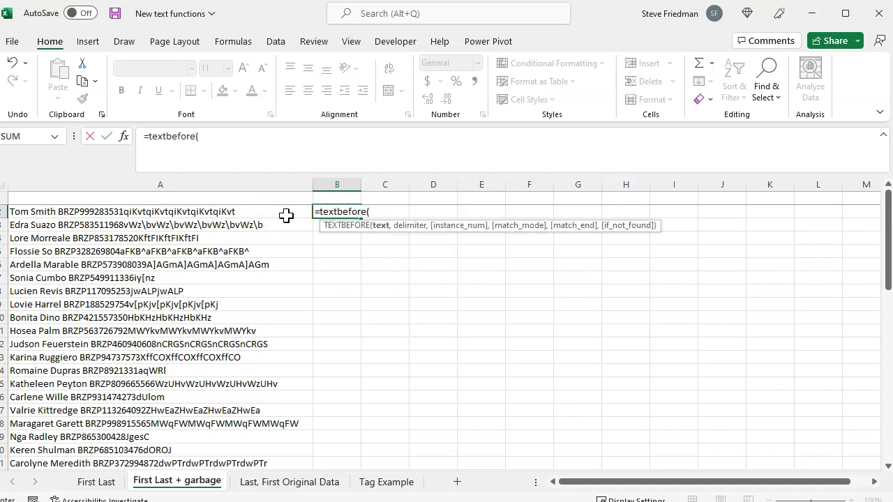
click(296, 212)
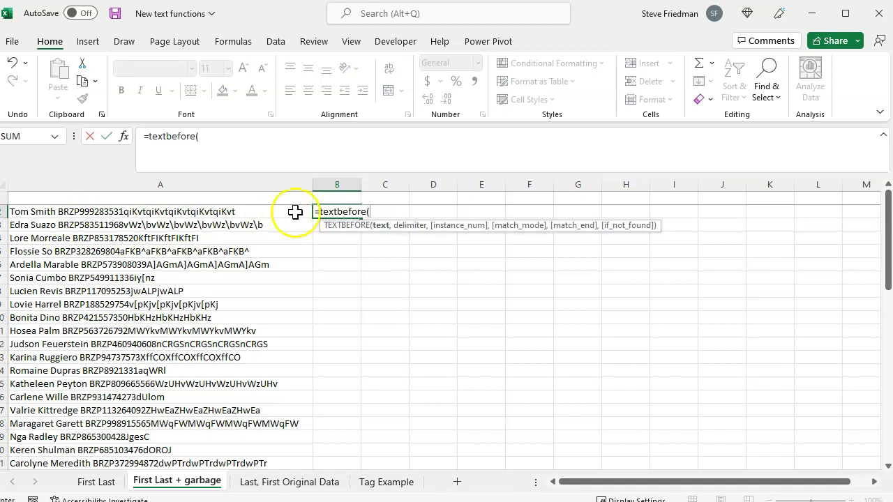
click(256, 209)
text(,)
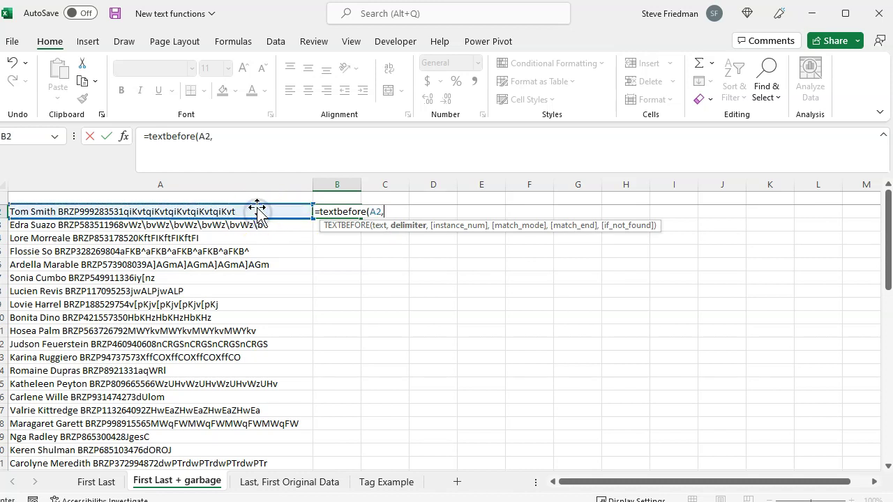
text(" BRZP)
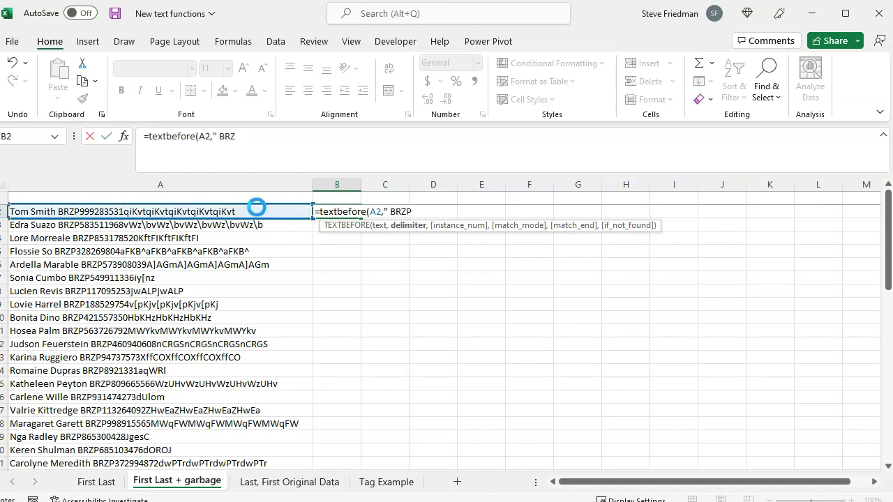
text("))
key(Return)
key(Up)
double_click(362, 217)
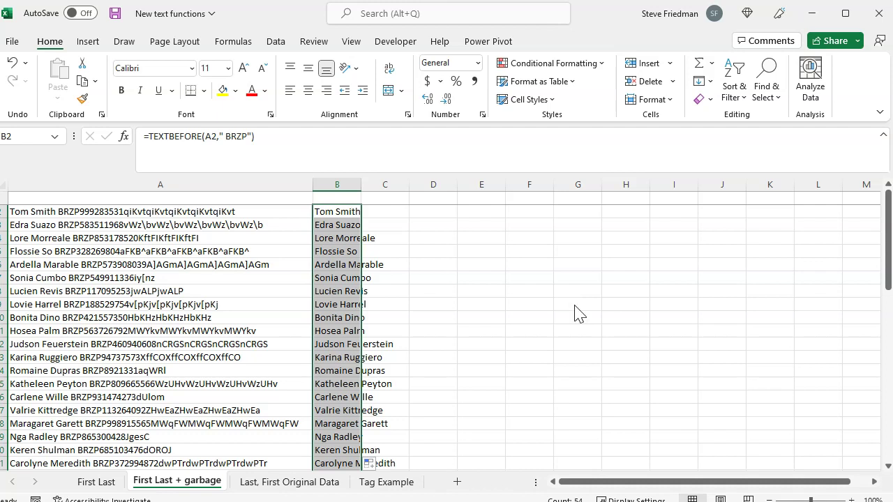
- Switch to the browser and review the Excel Made Easy course page back up to its beginning
key(alt+Tab)
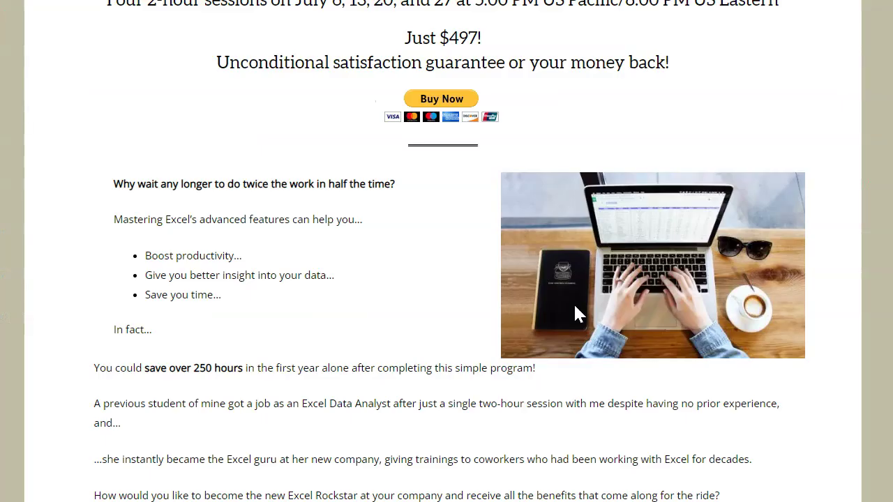
scroll(214, 126, up, 15)
scroll(221, 139, up, 10)
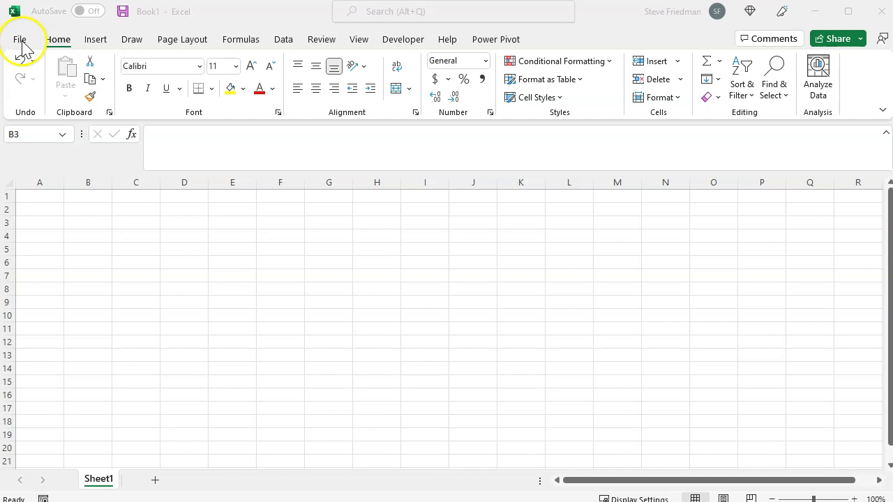
click(21, 45)
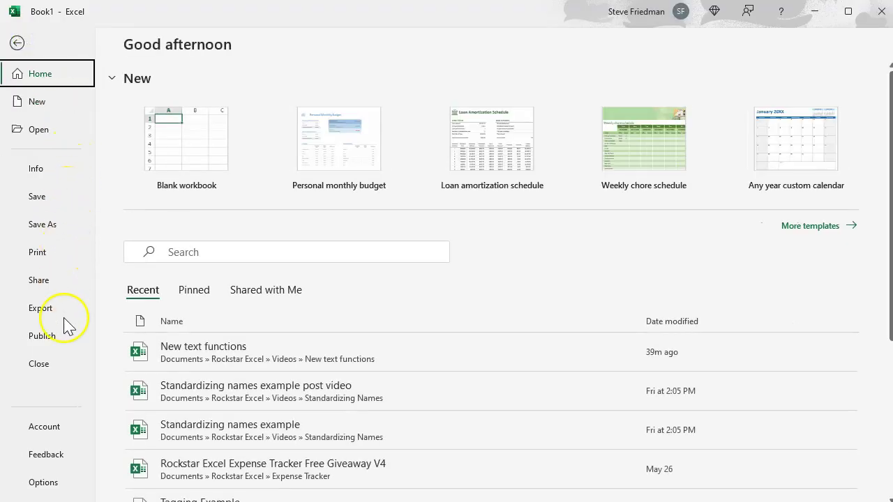
click(52, 431)
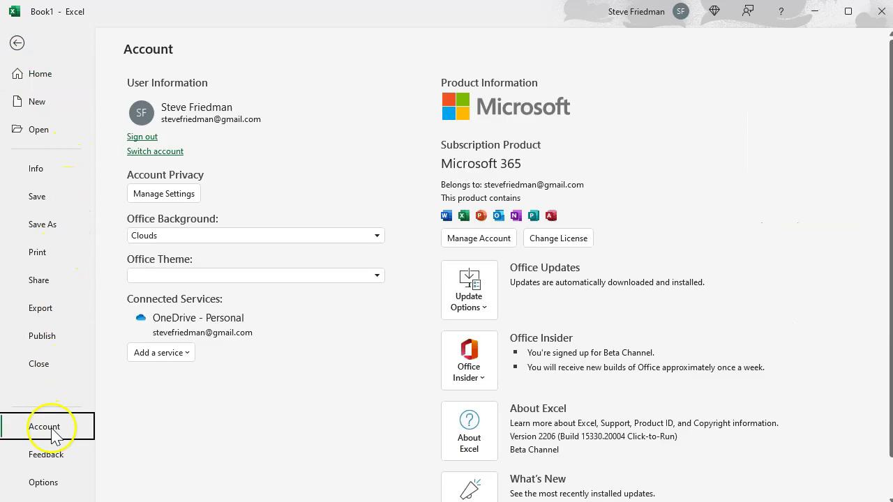
click(474, 371)
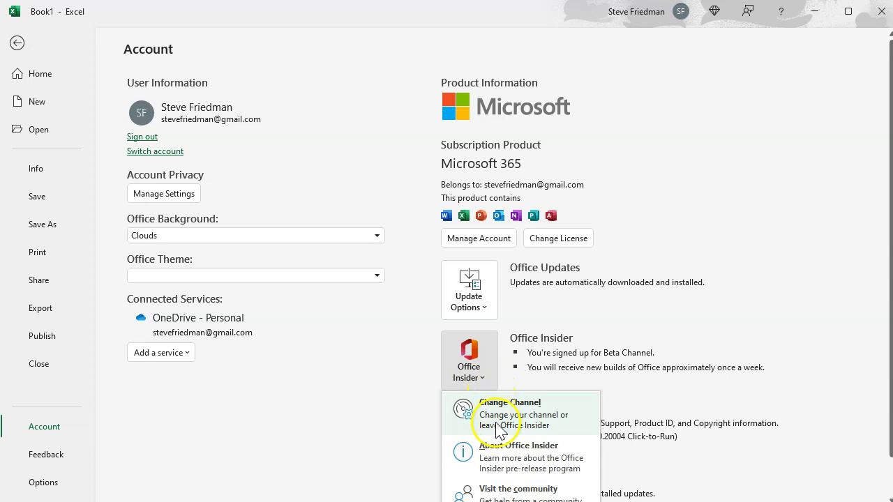
click(491, 419)
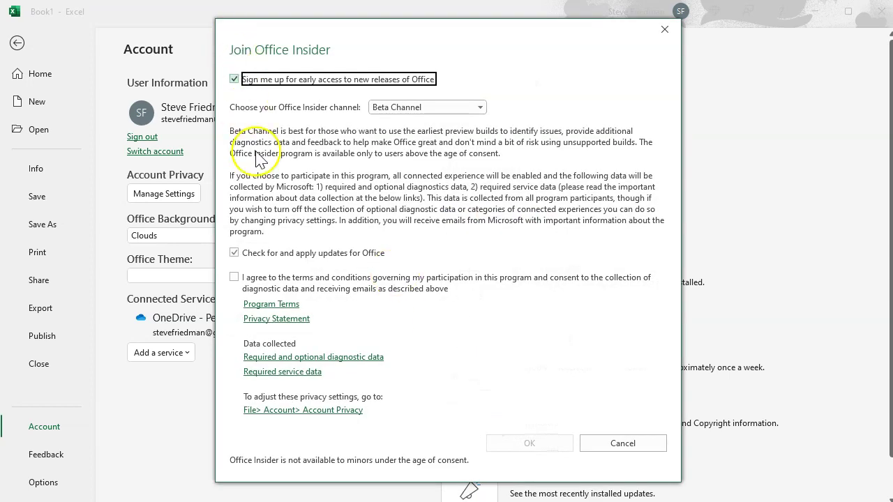
click(235, 277)
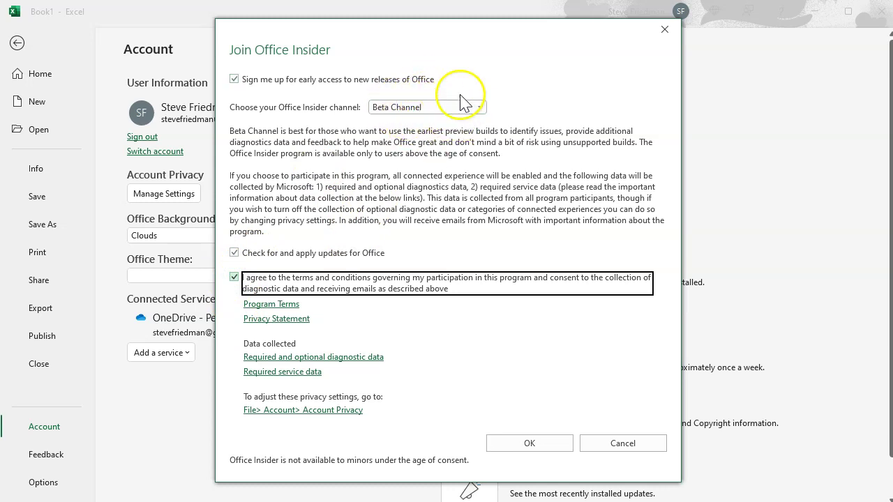
click(550, 445)
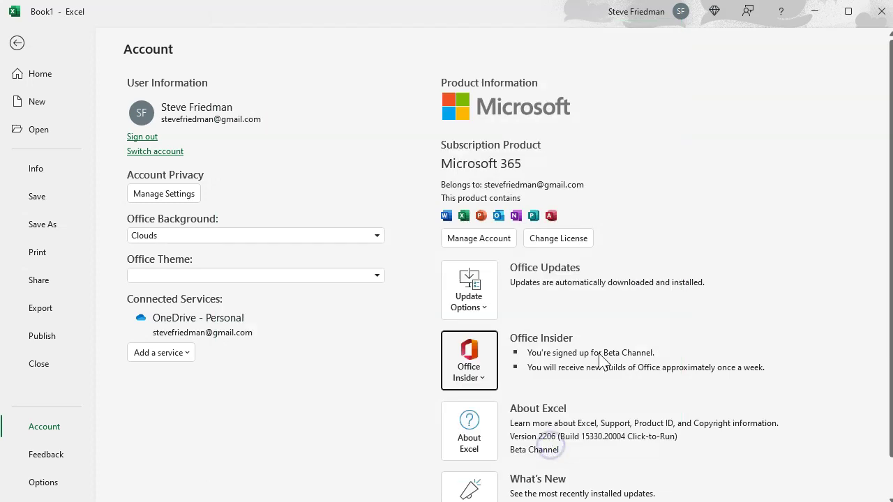
- Show the Office update options on the account page, including Update Now, and close them again
click(482, 288)
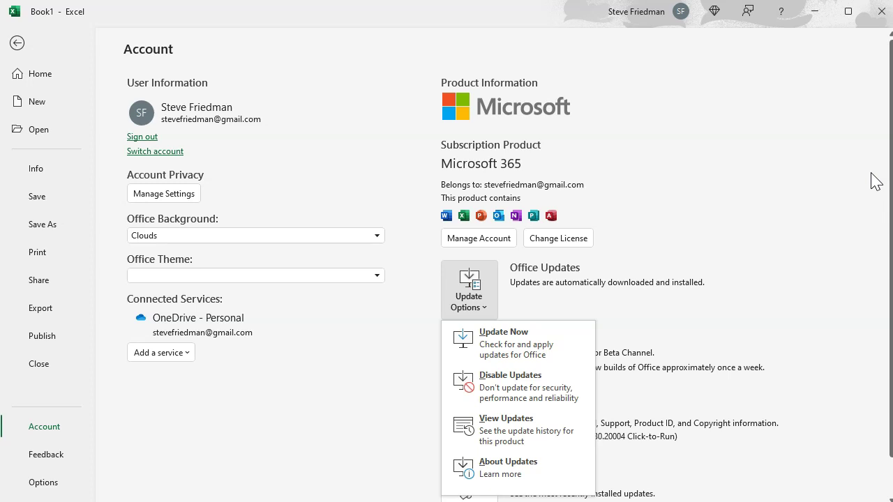
click(464, 296)
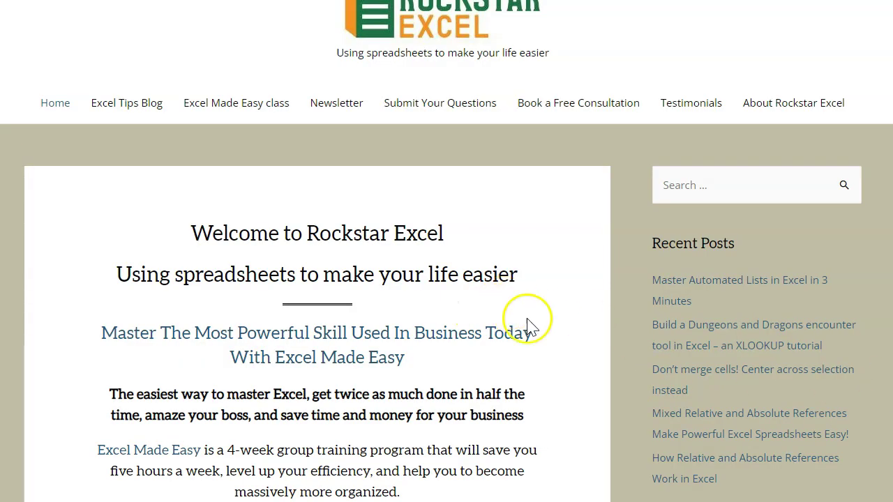
- Examine the Rockstar Excel home page in the browser, covering the course, free consultation and question submission sections
scroll(542, 349, down, 3)
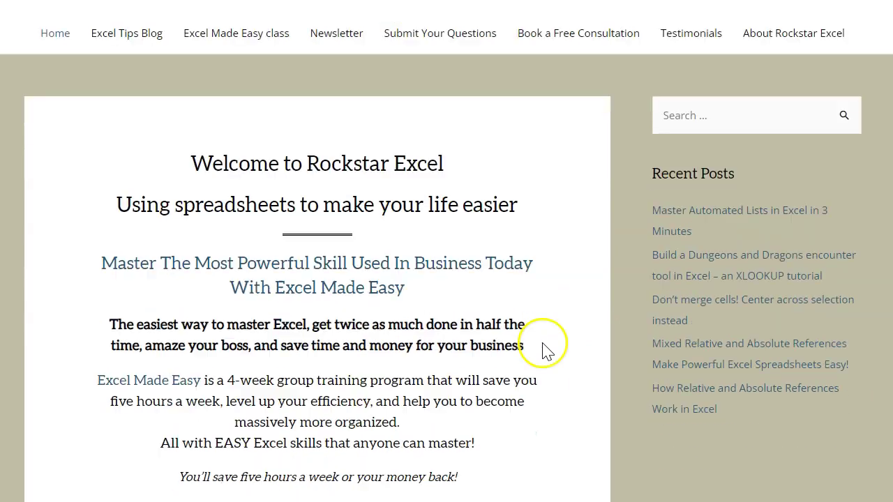
scroll(549, 349, down, 1)
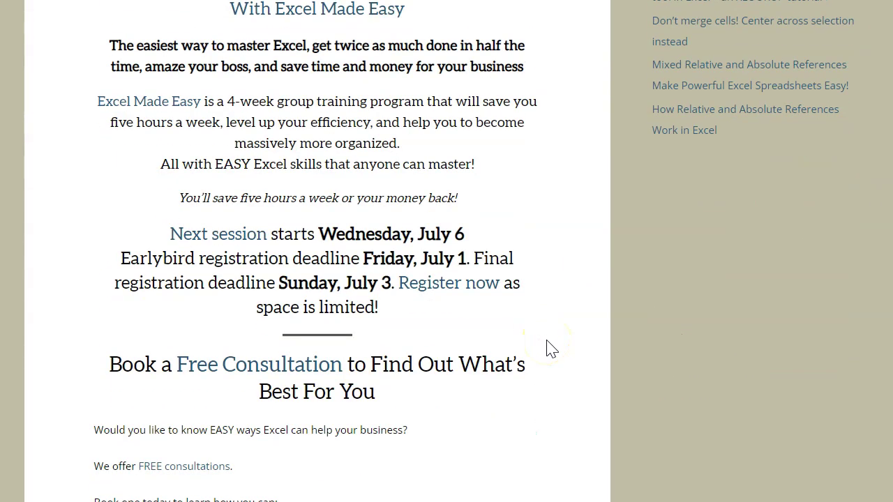
scroll(548, 349, down, 3)
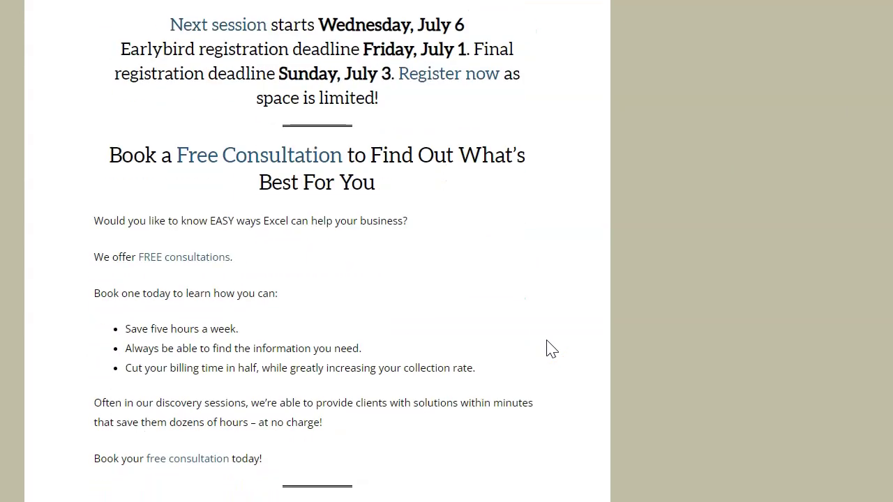
scroll(549, 348, down, 1)
scroll(548, 349, down, 1)
scroll(551, 348, down, 1)
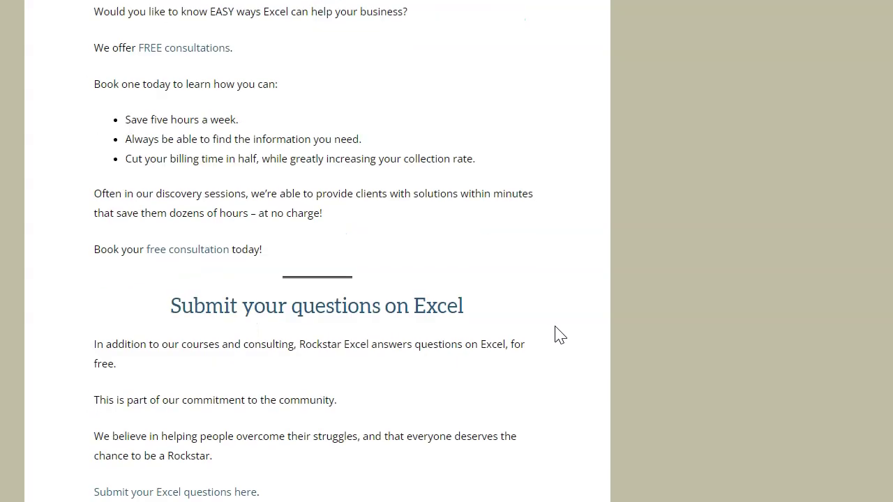
scroll(559, 332, down, 1)
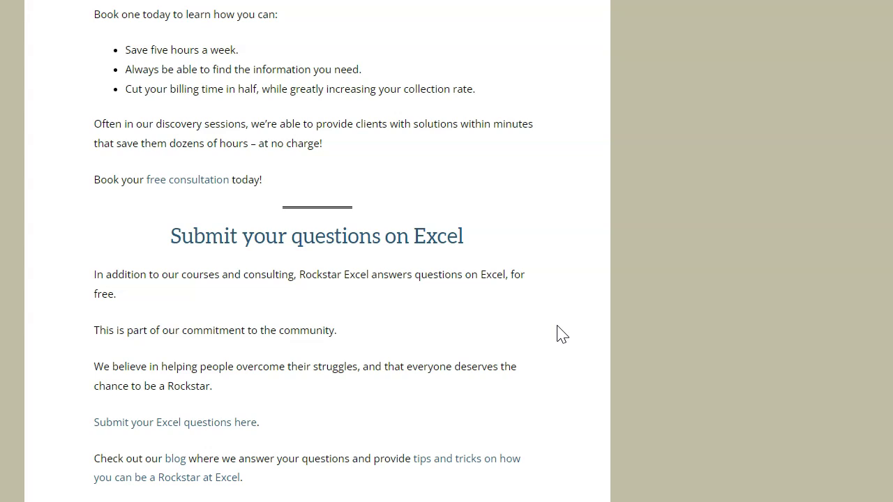
scroll(557, 326, down, 1)
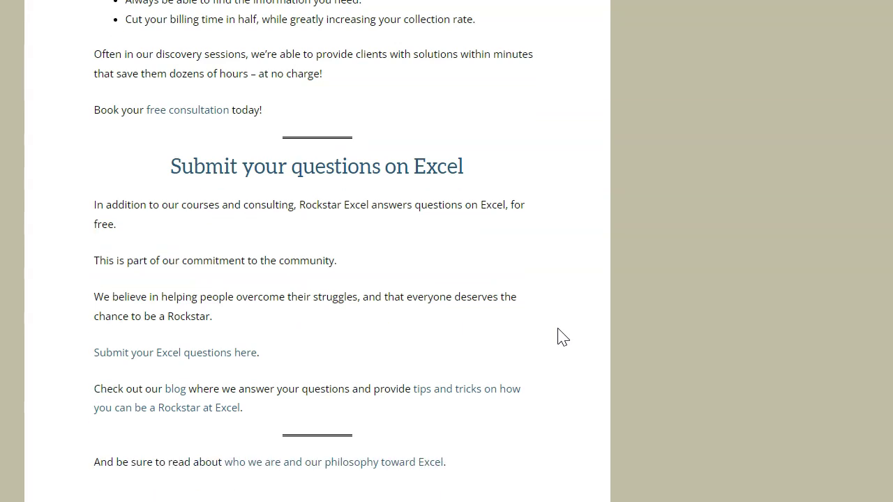